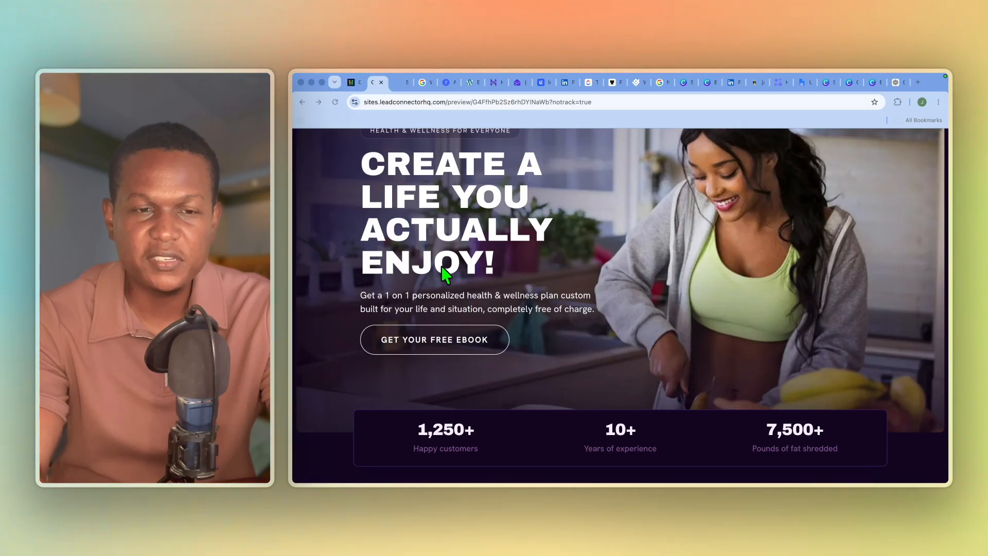
Step: Fill in the first name and email in the free ebook form, accept both consent statements and submit it
click(384, 85)
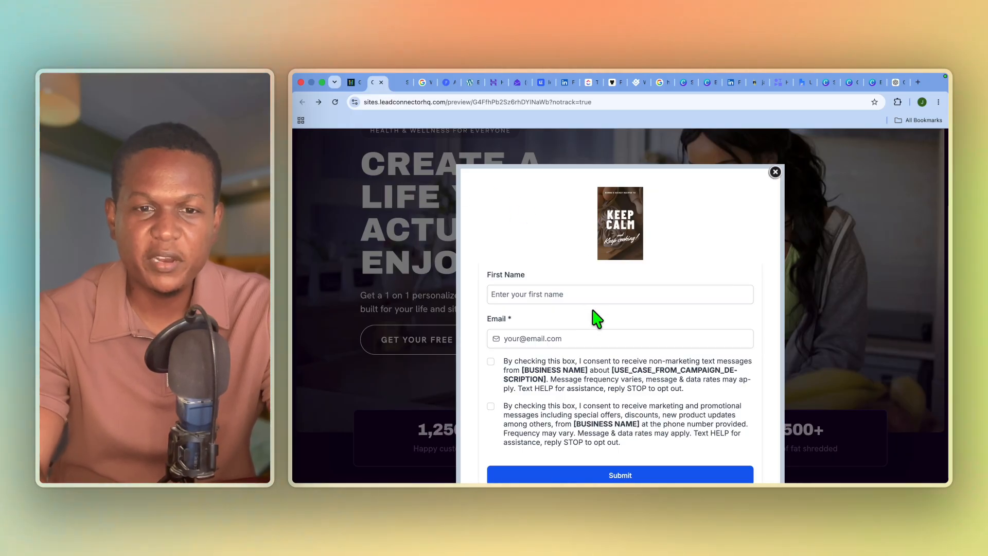
click(551, 291)
click(556, 319)
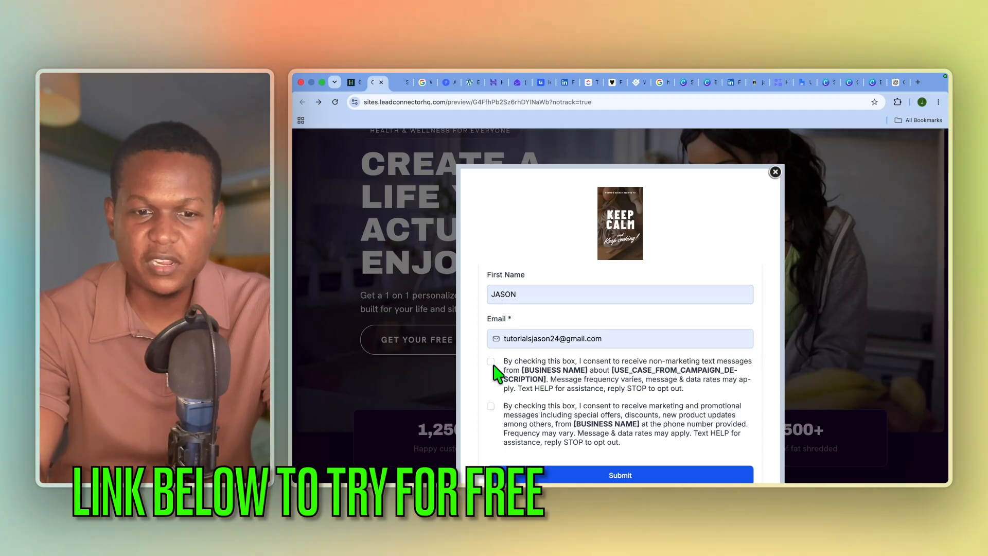
click(491, 406)
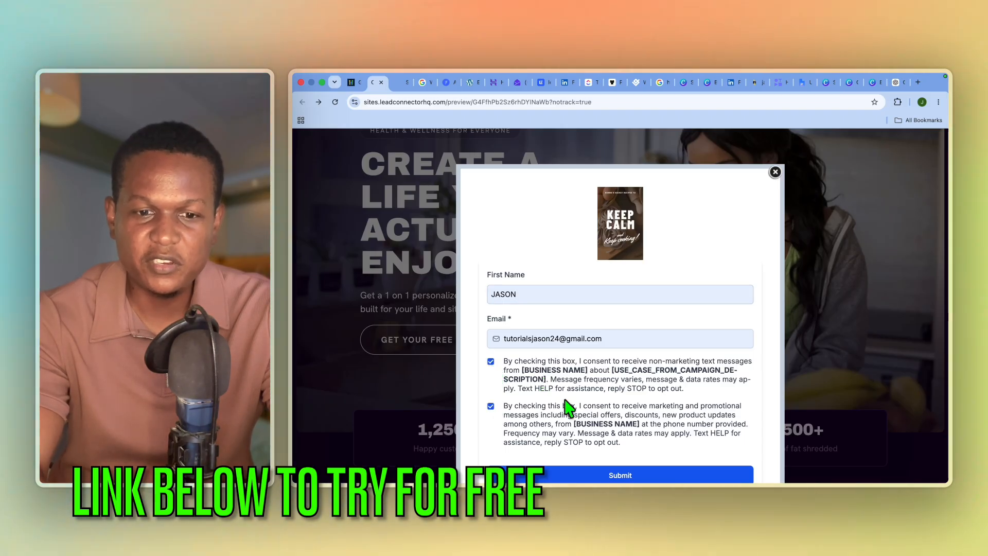
click(596, 476)
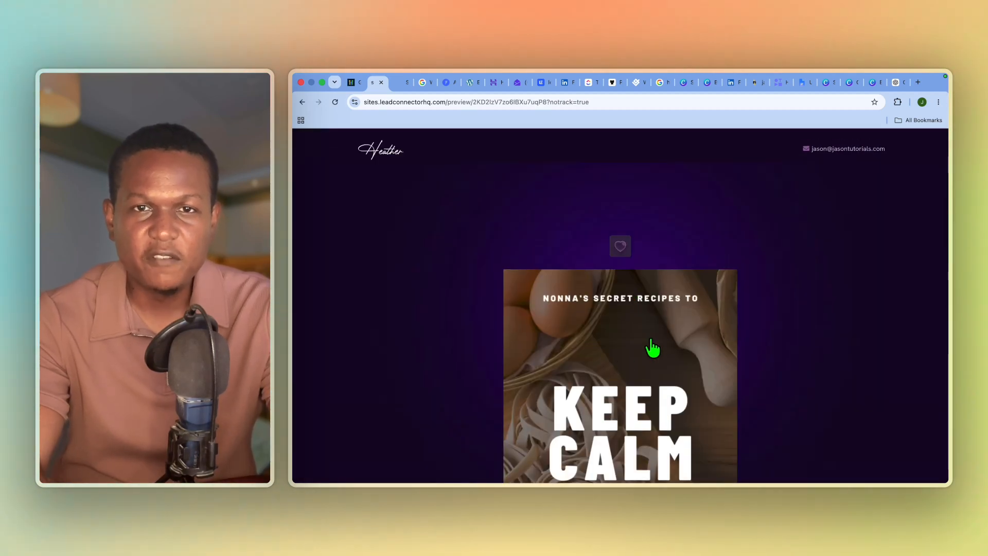
Step: Get the free ebook copy from the link below the cover on the thank-you page
scroll(652, 350, down, 3)
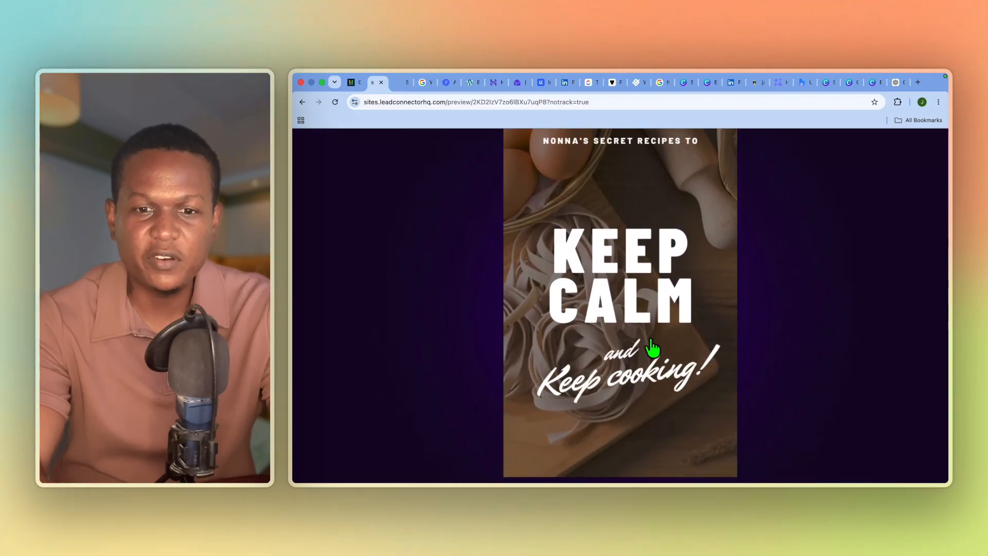
scroll(652, 350, down, 4)
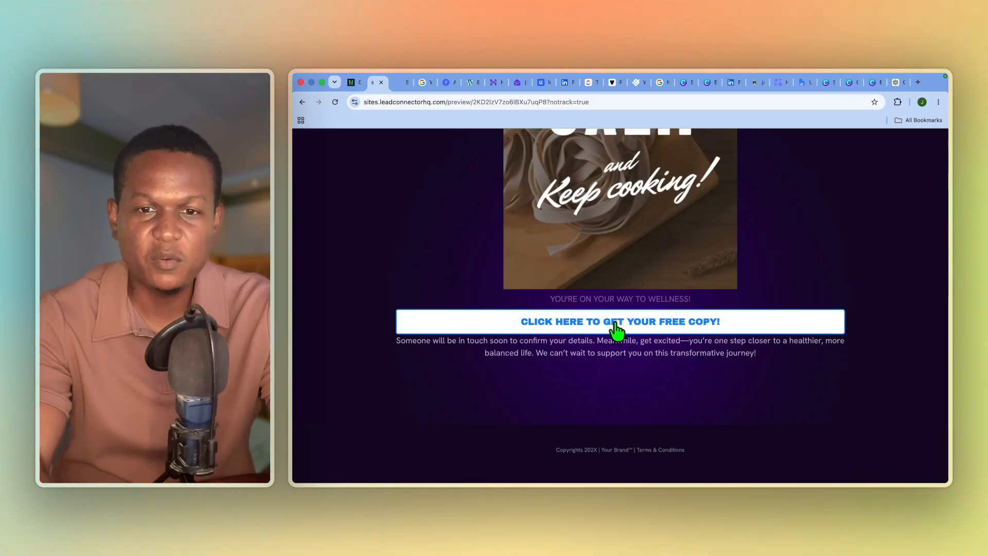
click(615, 322)
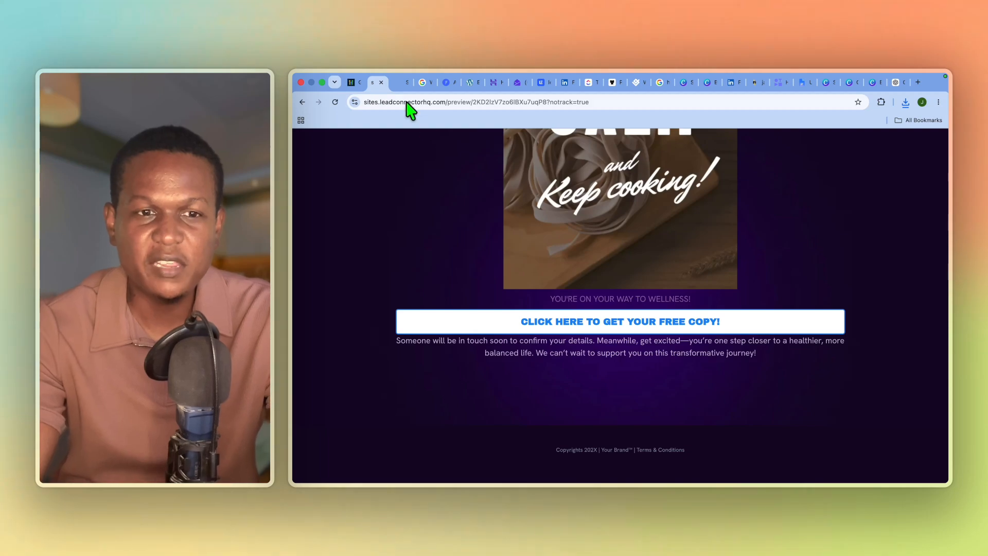
Step: Switch to the HighLevel account and create a new form from scratch under Sites
click(357, 84)
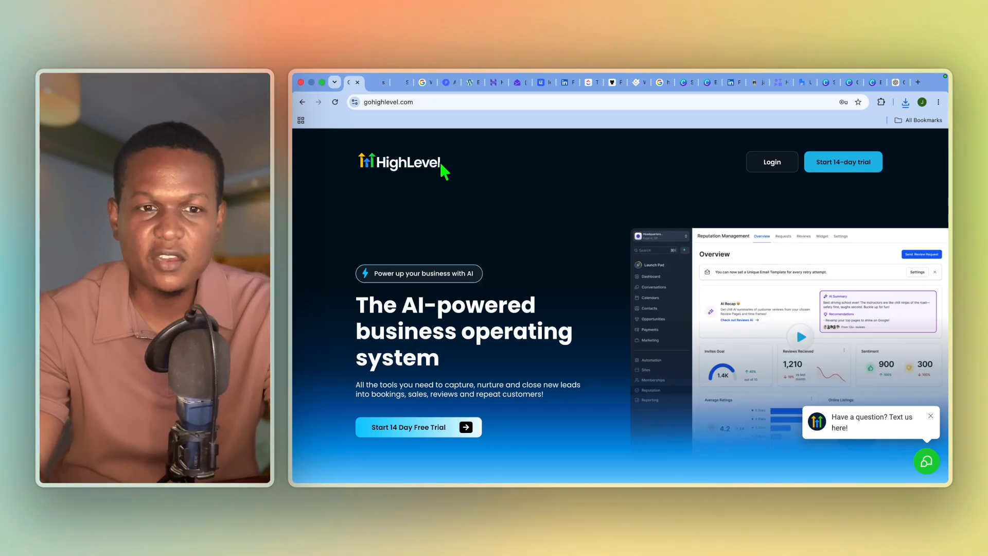
click(399, 84)
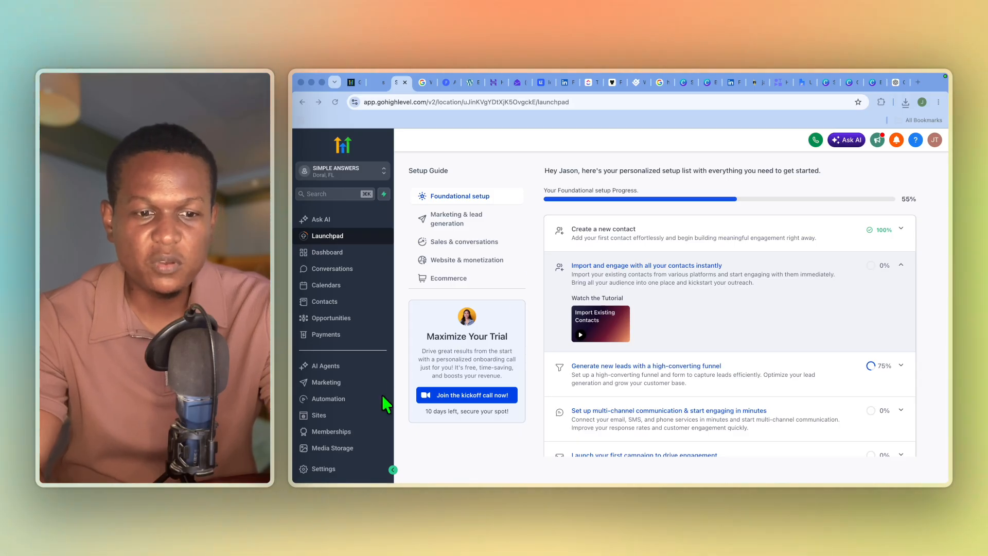
click(324, 416)
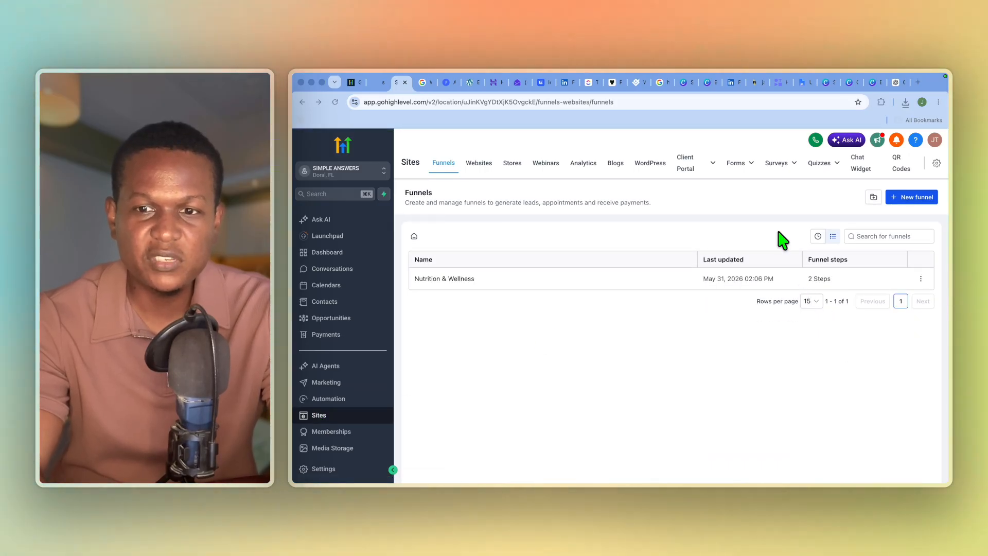
click(737, 166)
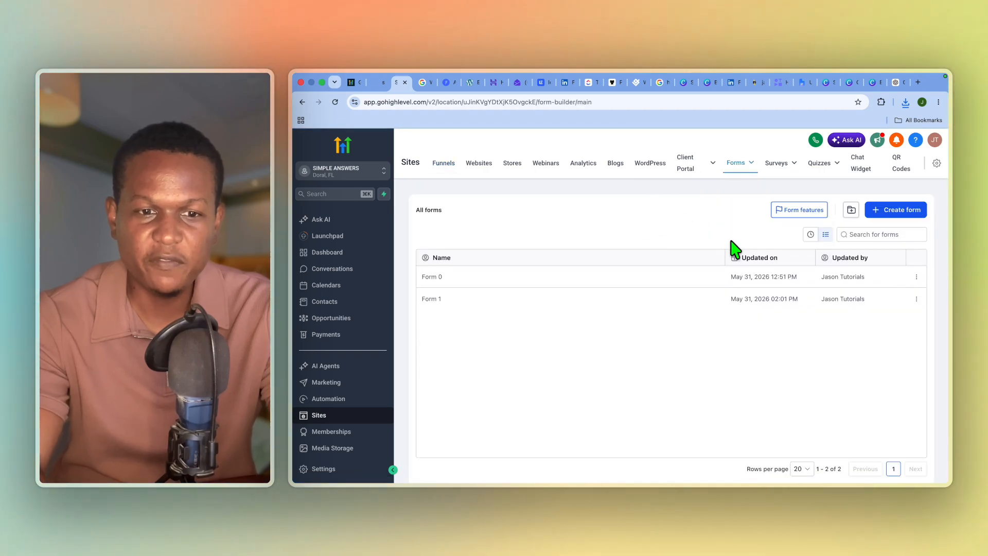
click(902, 215)
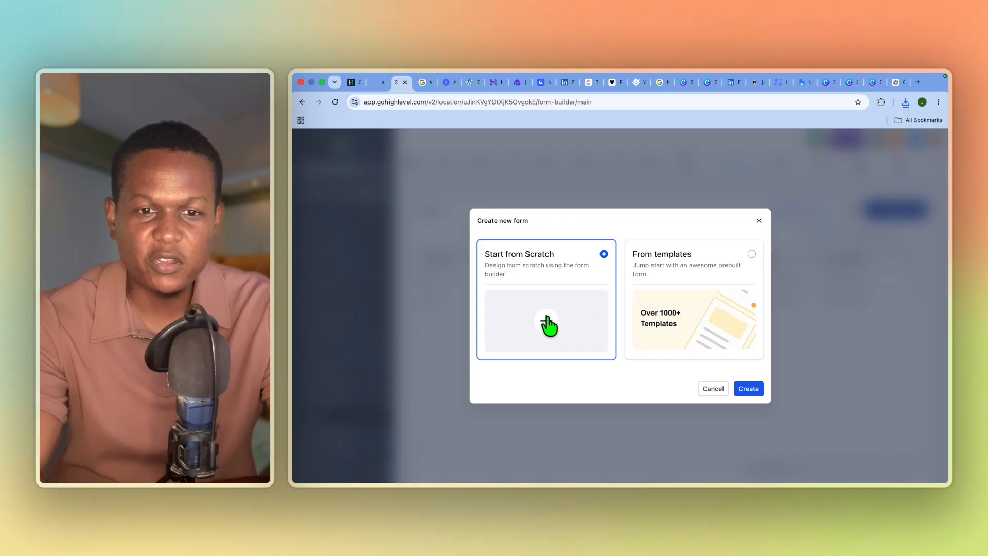
click(748, 390)
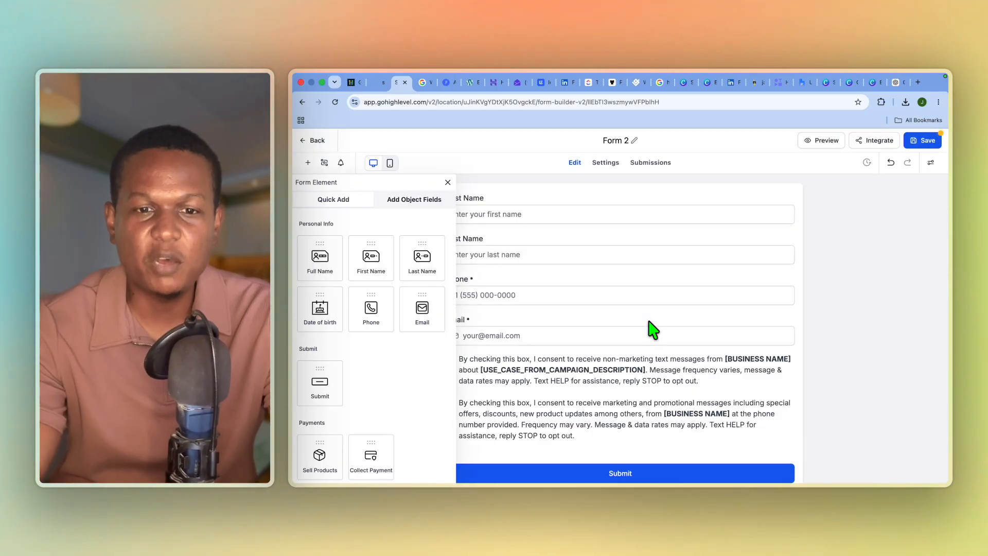
Step: Delete the Last Name and Phone fields from the new form
click(447, 183)
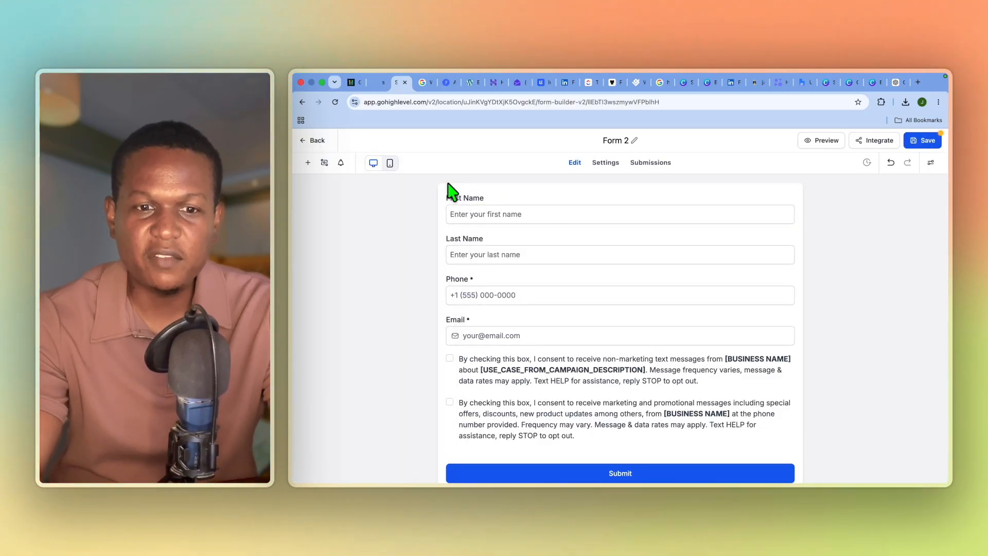
click(508, 255)
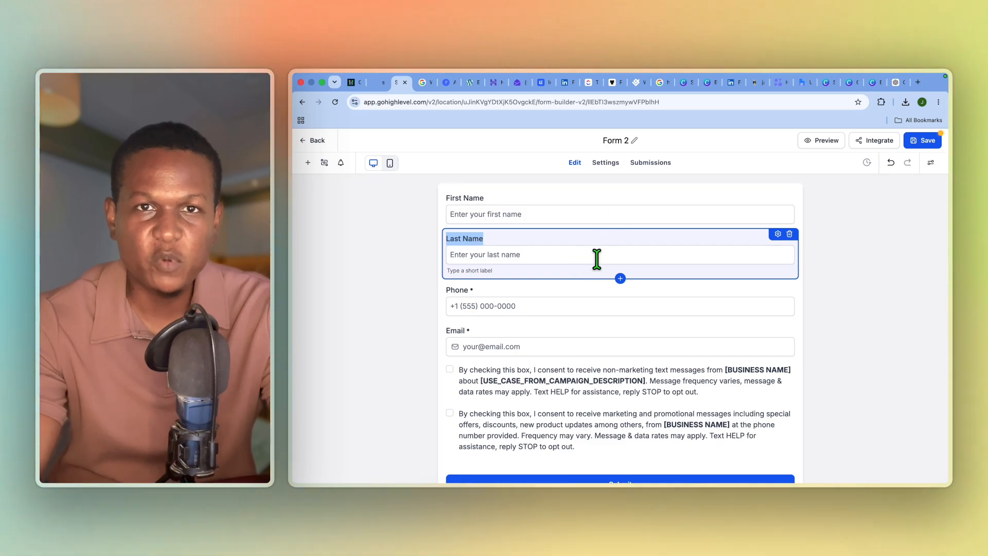
click(790, 235)
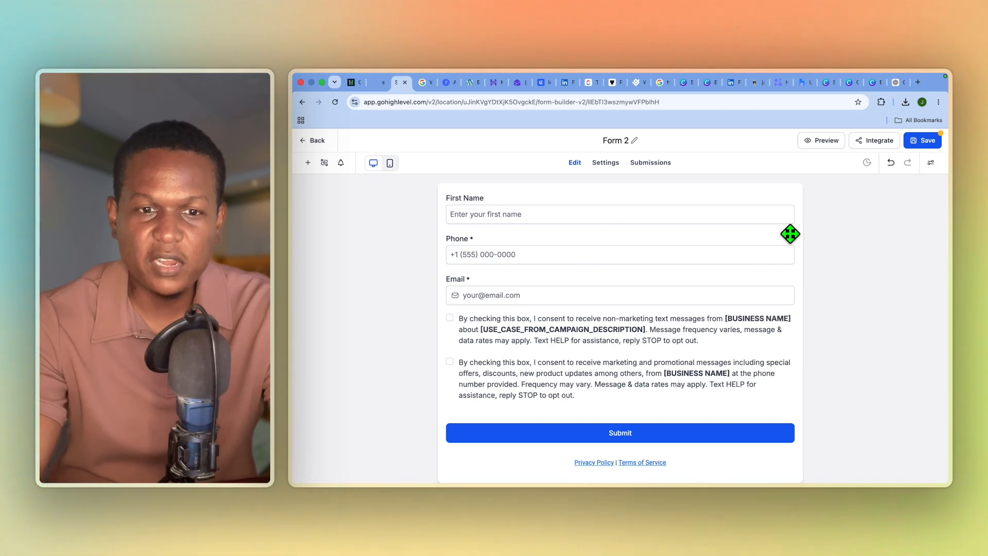
click(704, 259)
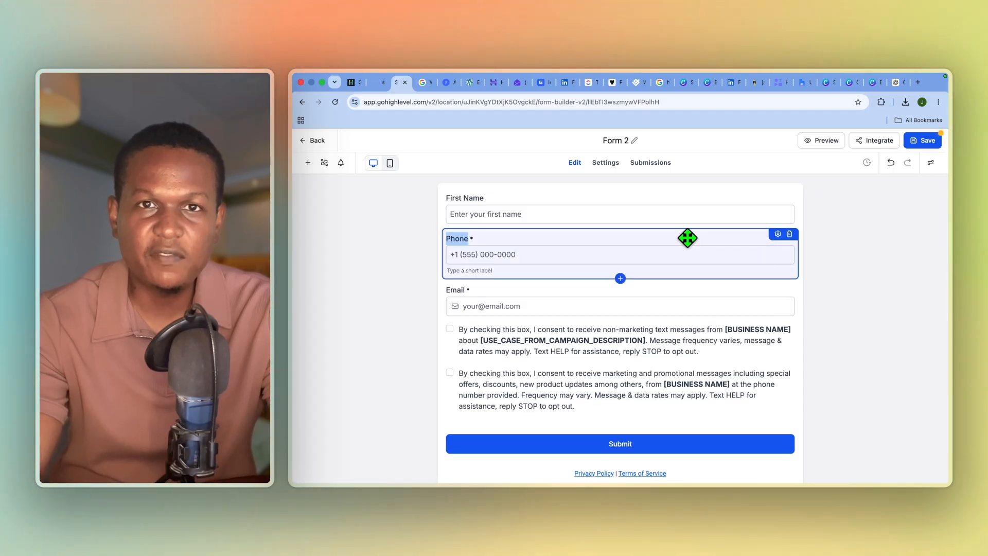
click(789, 235)
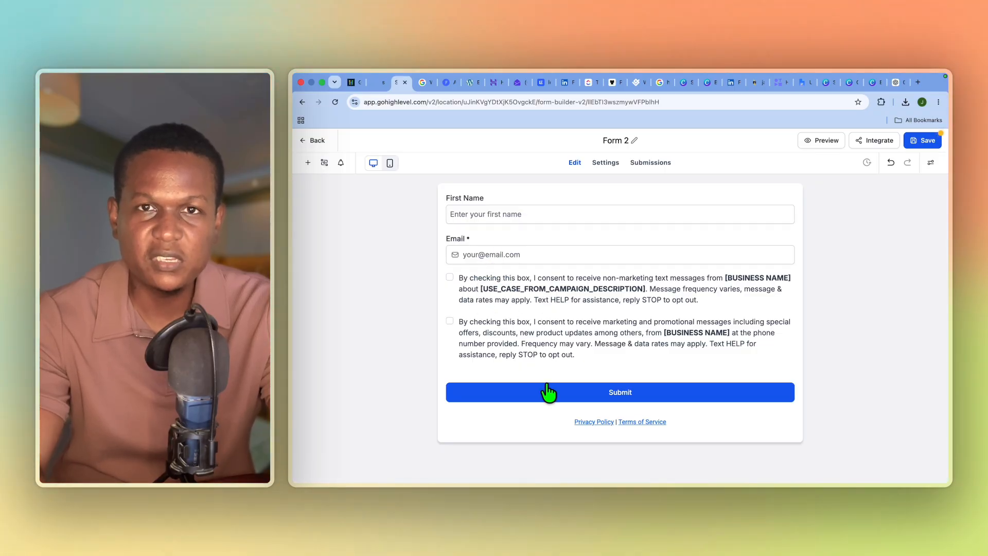
Step: Inspect the link settings of the Privacy Policy text below the Submit button and close them without changes
click(556, 421)
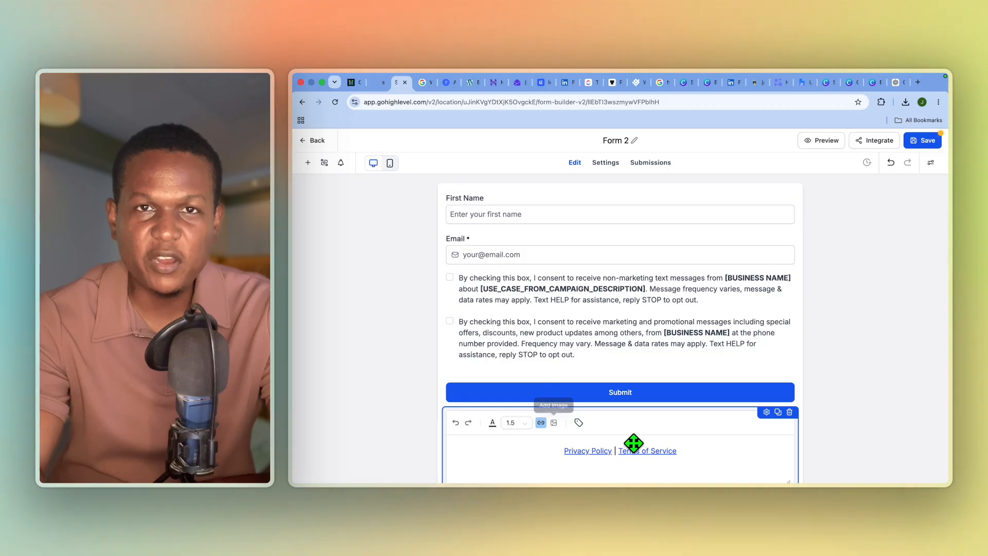
scroll(633, 443, down, 3)
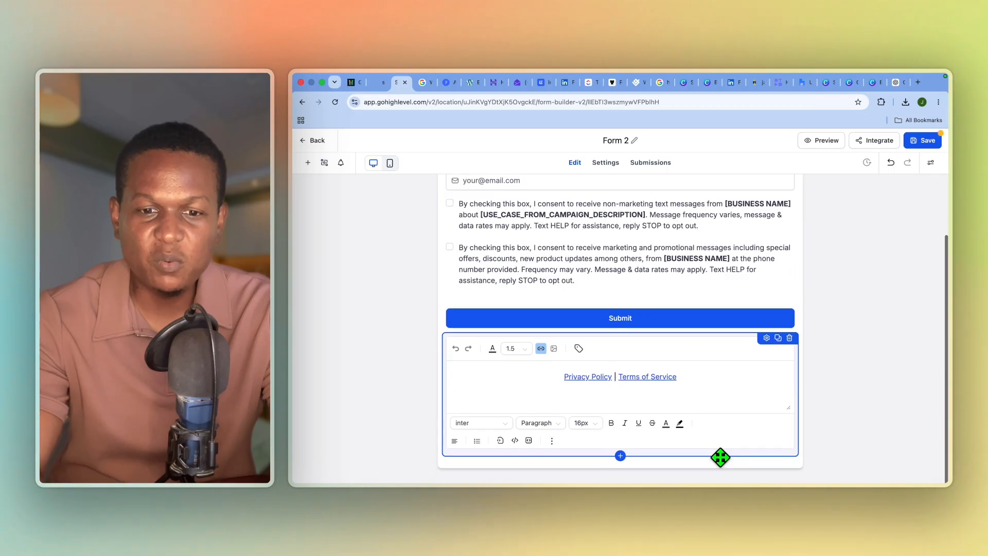
double_click(597, 376)
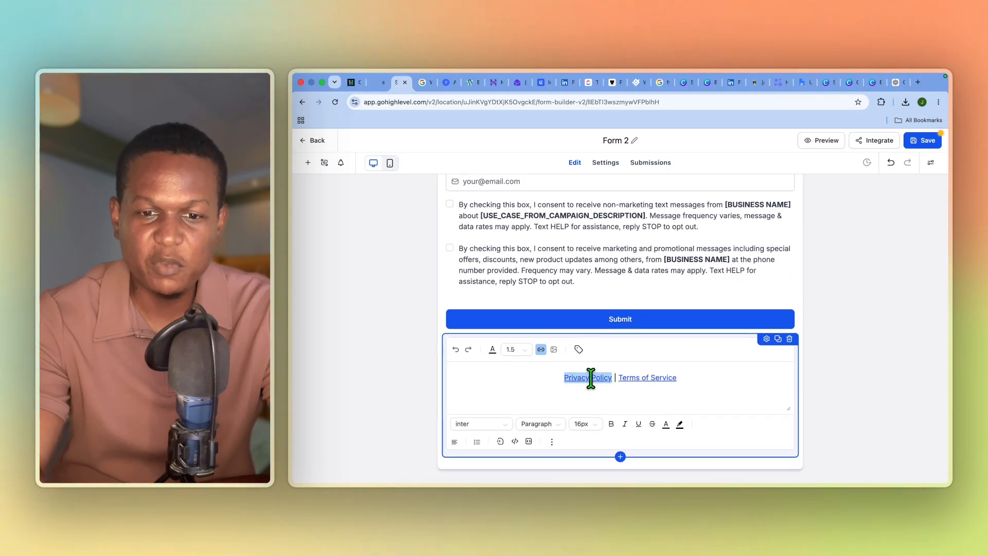
click(542, 349)
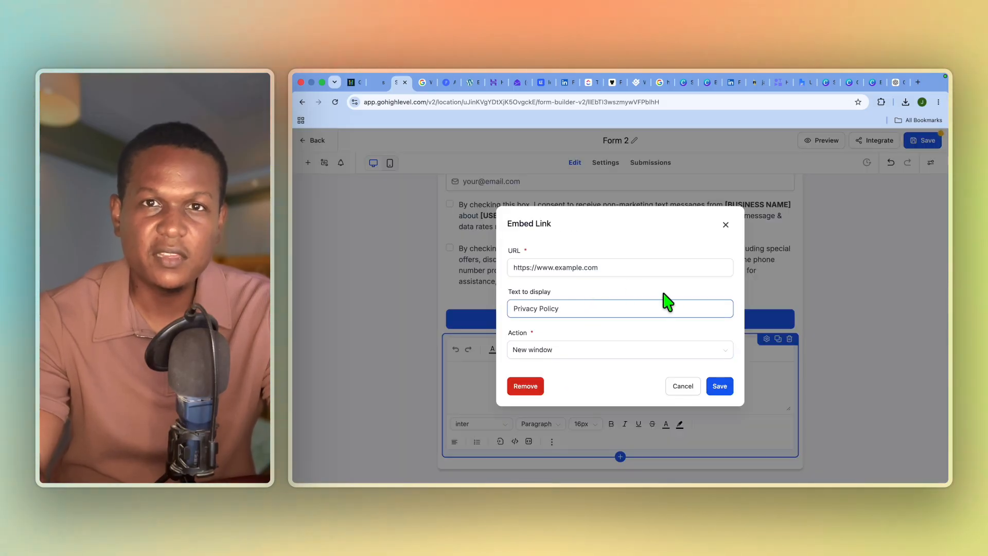
click(726, 224)
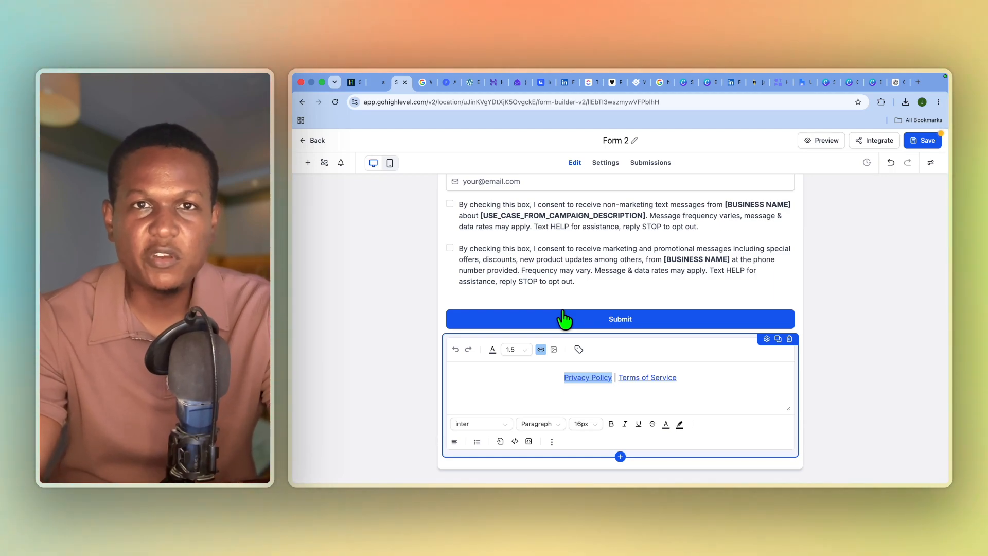
Step: Look at Termly's policy generators, and return to the form to point out the Terms of Service link
click(445, 84)
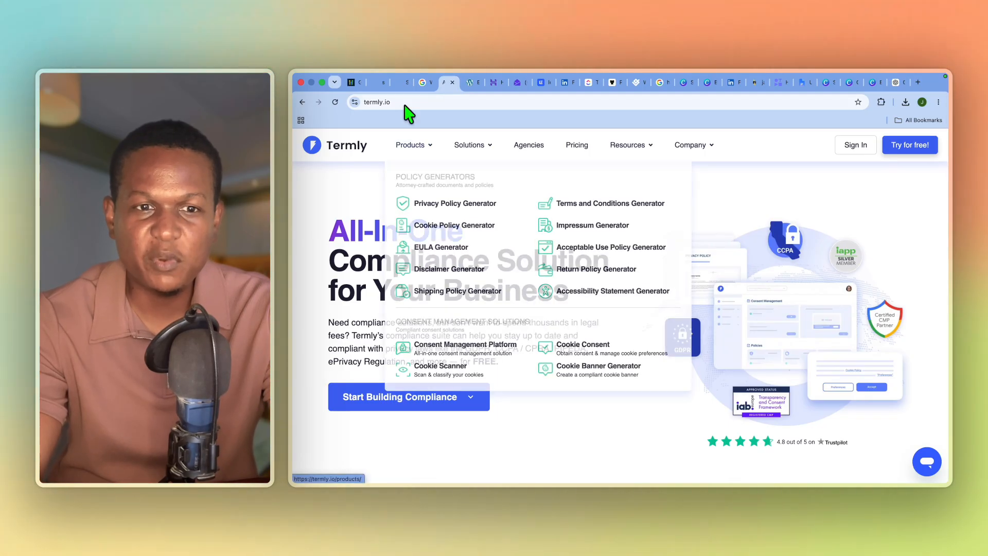
click(401, 82)
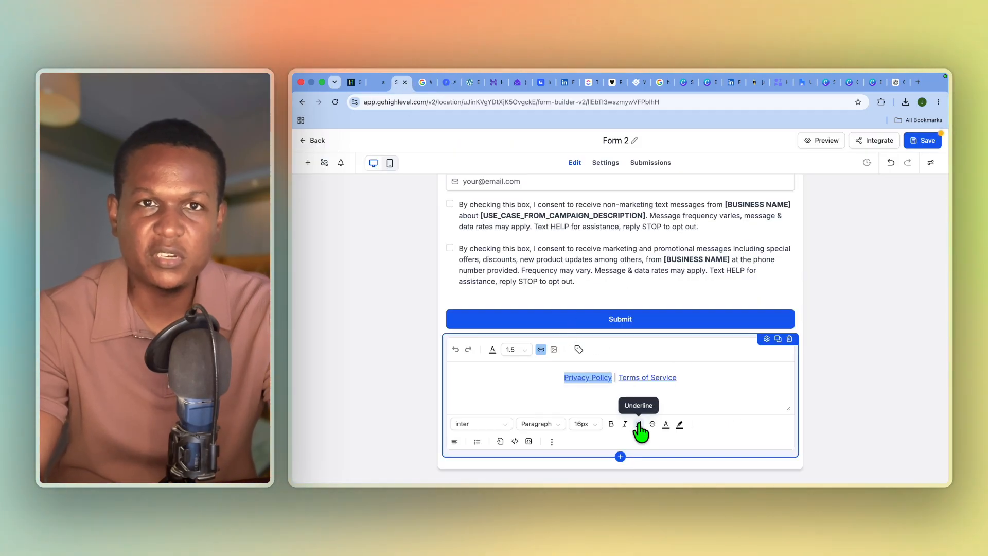
click(678, 378)
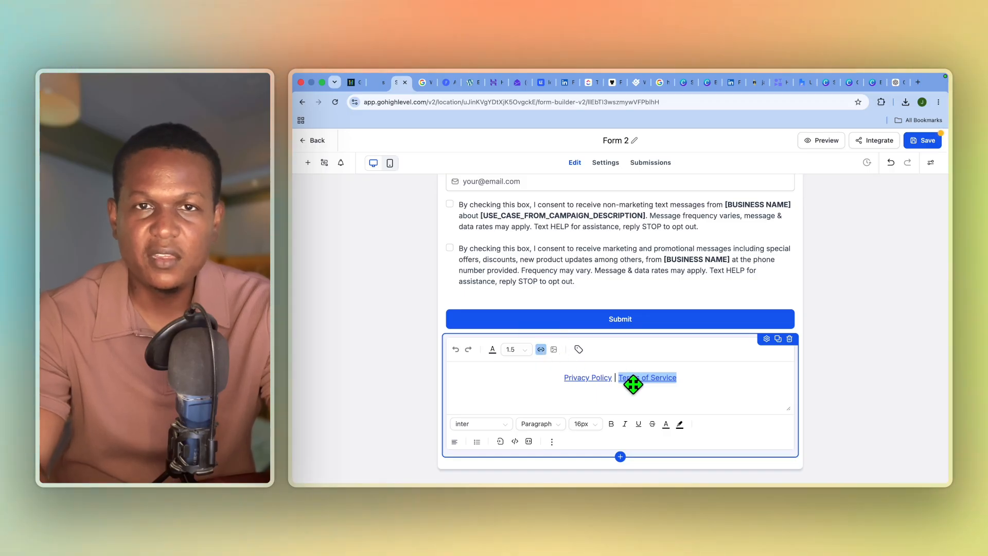
scroll(633, 384, up, 2)
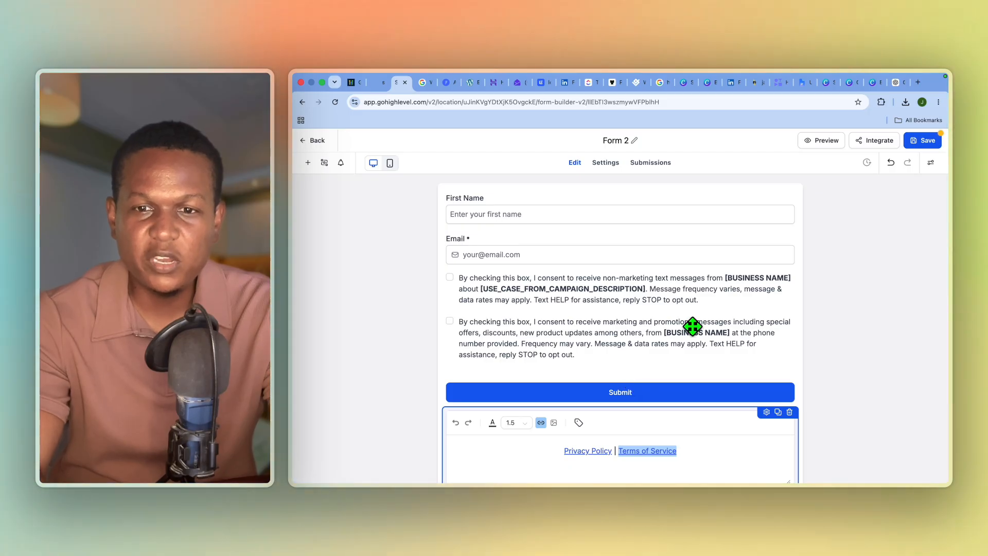
click(448, 214)
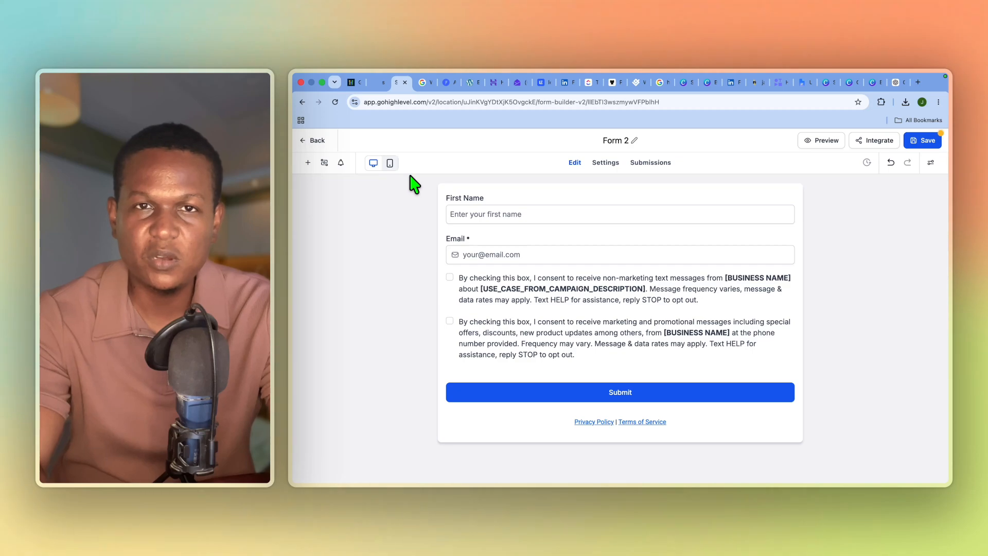
Step: Review the form elements that can be added and the style and theme options for the form
click(309, 163)
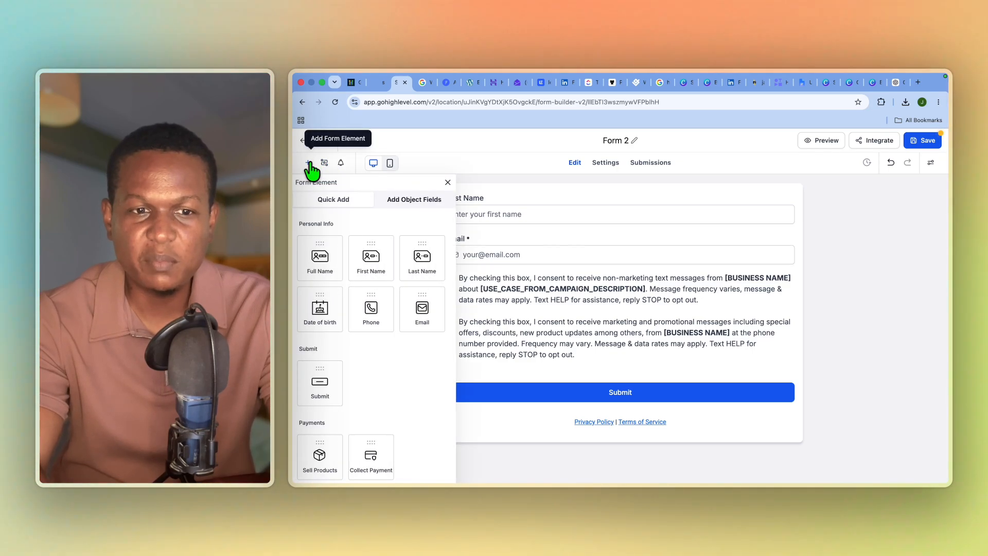
click(447, 184)
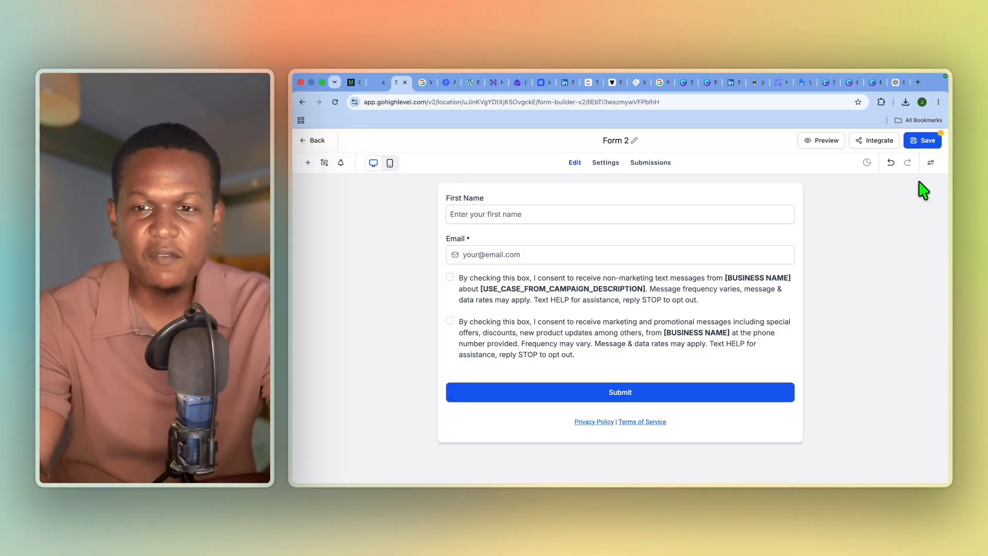
click(931, 163)
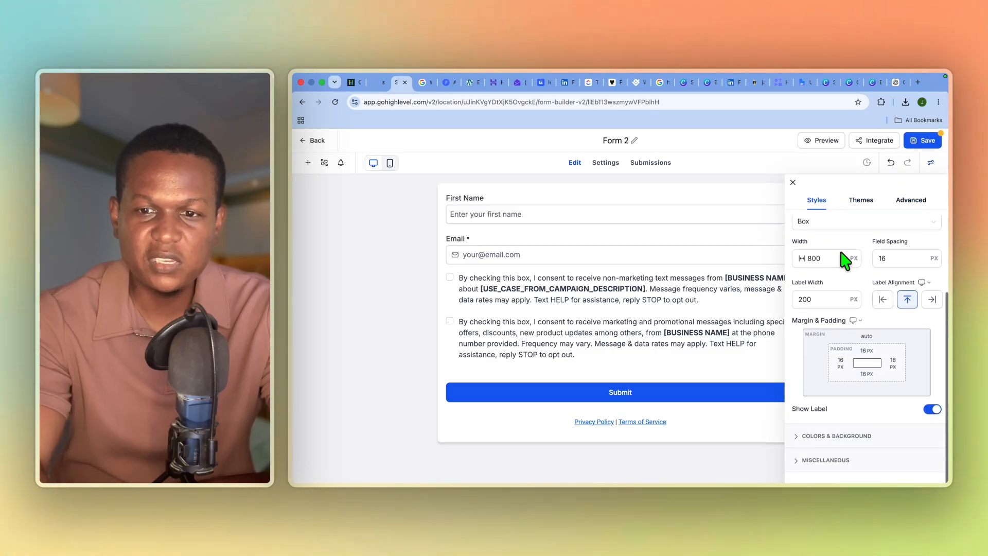
scroll(849, 236, up, 3)
click(861, 203)
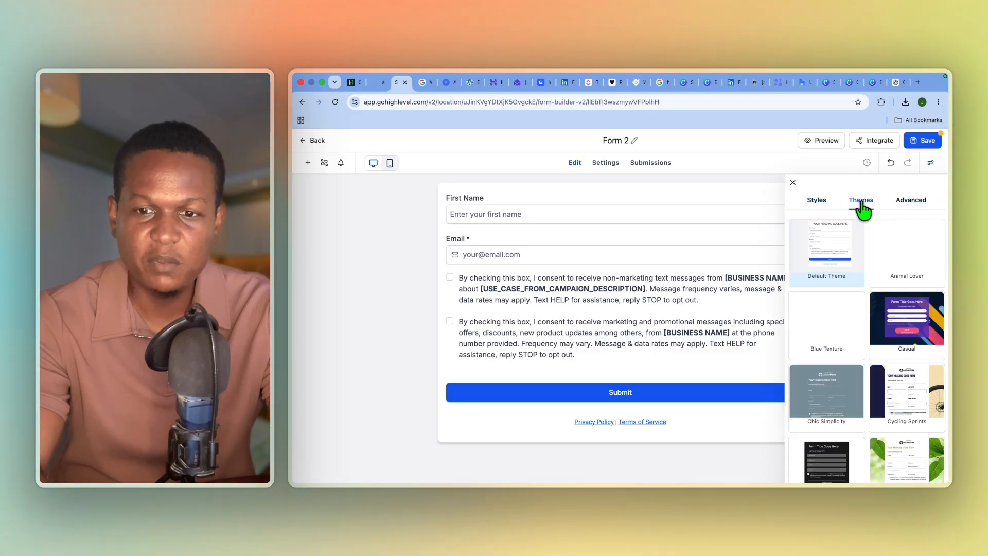
click(793, 183)
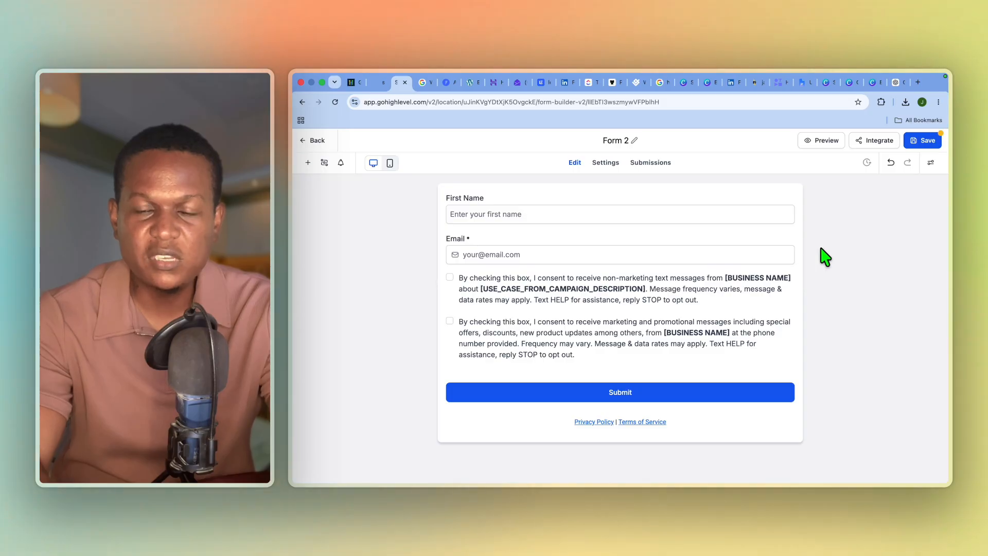
Step: Save the form and return to the list of all forms
click(920, 140)
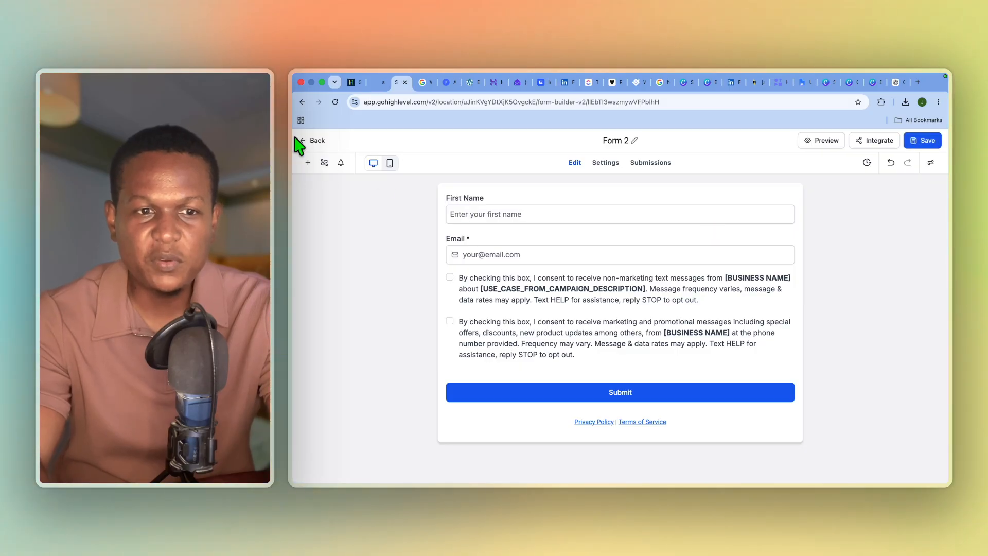
click(310, 146)
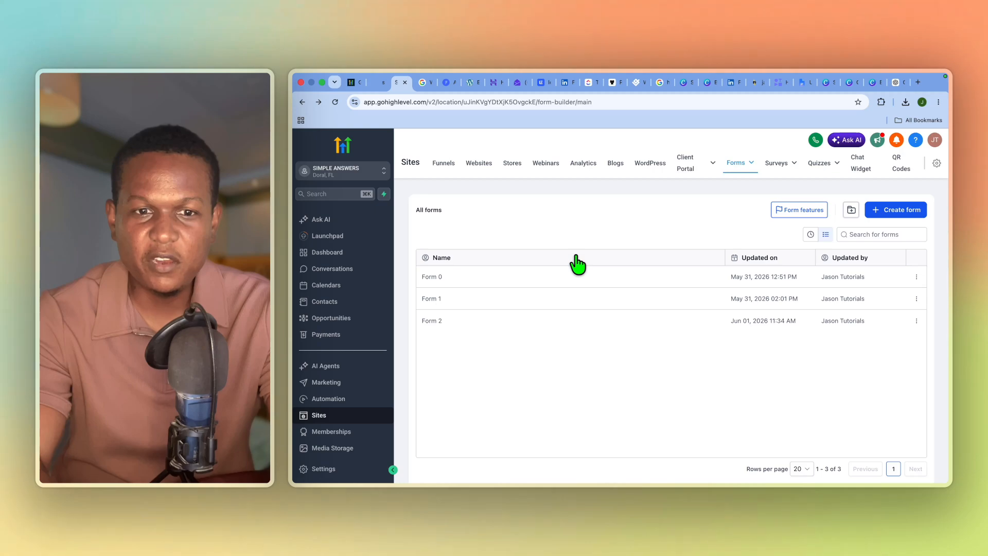
Step: Go to the funnels list and start a new funnel from the template library
click(443, 161)
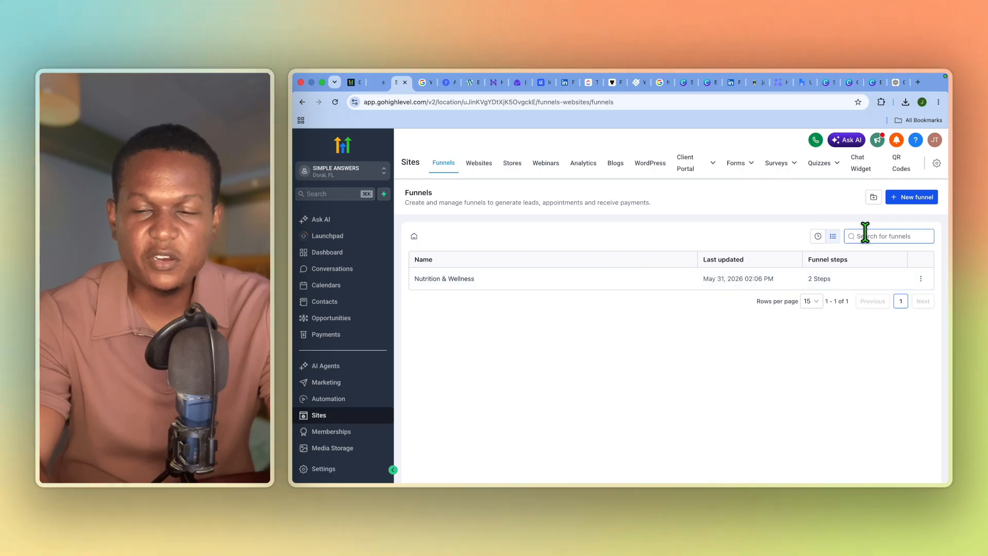
click(905, 202)
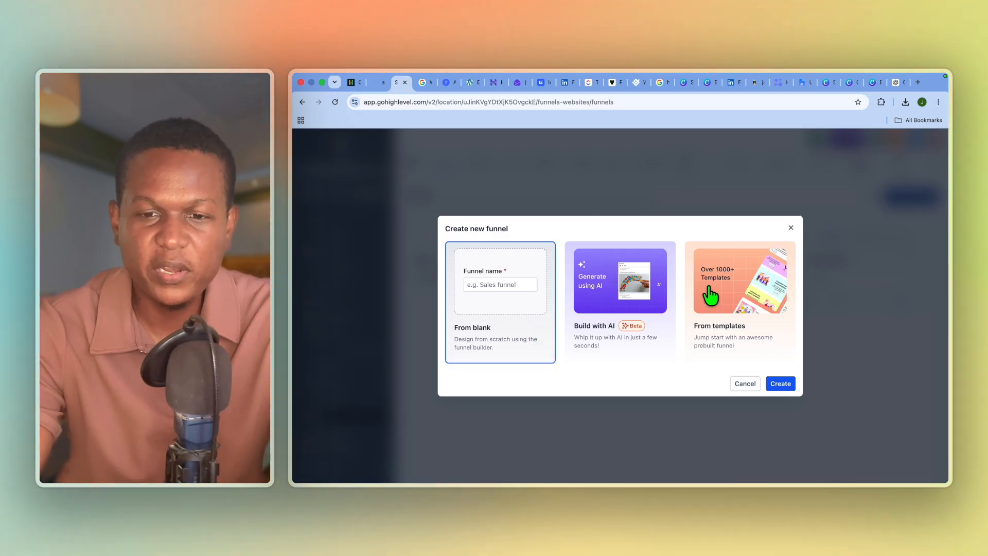
click(727, 306)
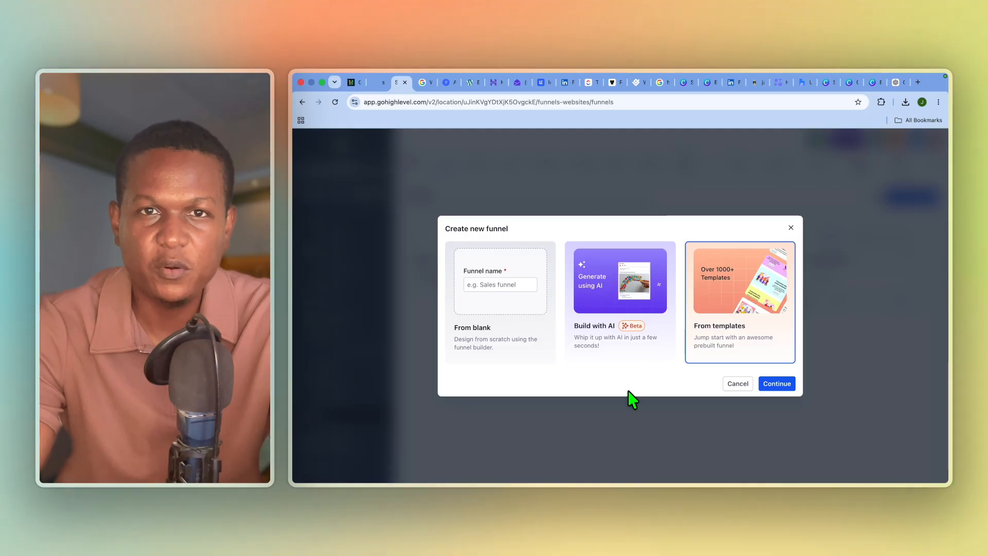
click(777, 383)
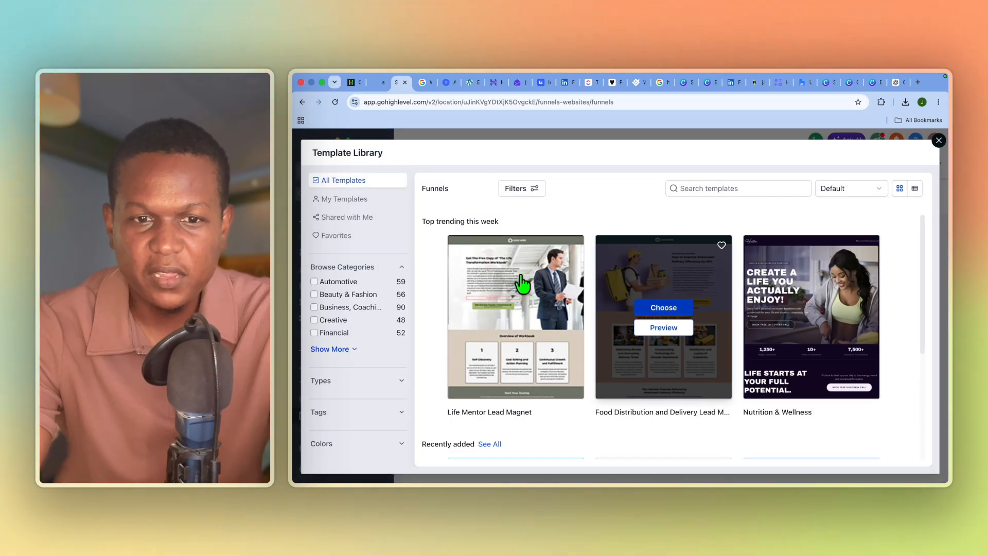
Step: Filter the funnel templates to the Health & Wellness category and choose the Nutritionist template for the funnel
click(351, 351)
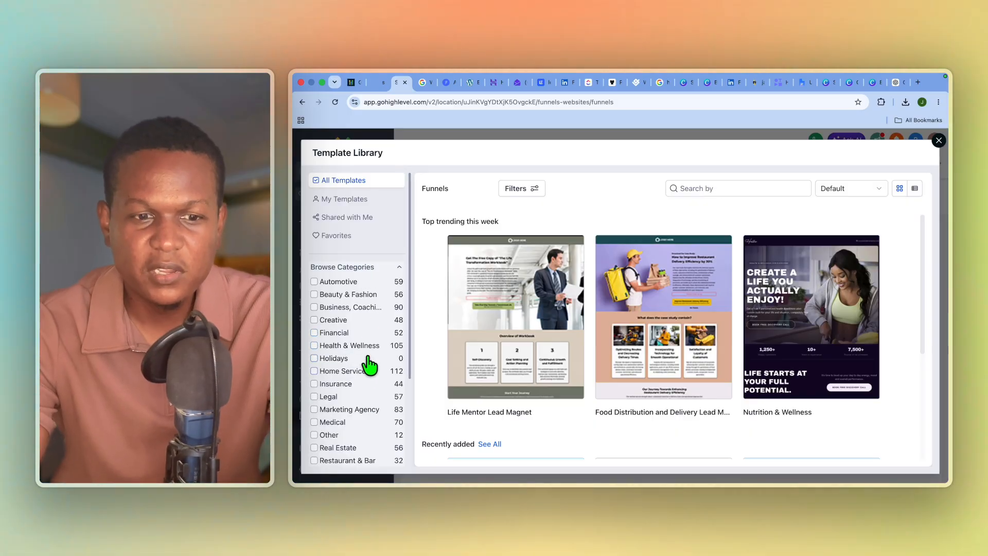
click(332, 346)
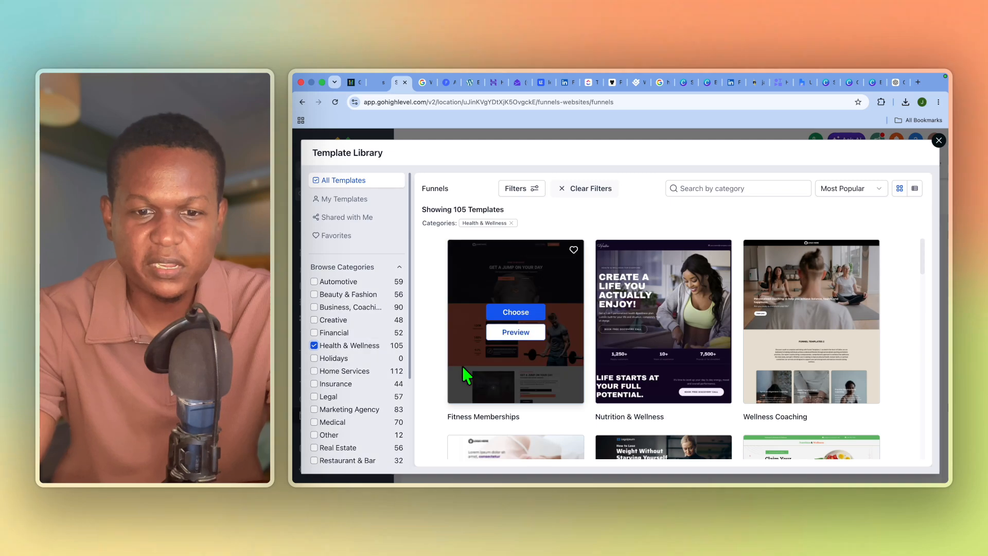
scroll(727, 379, down, 5)
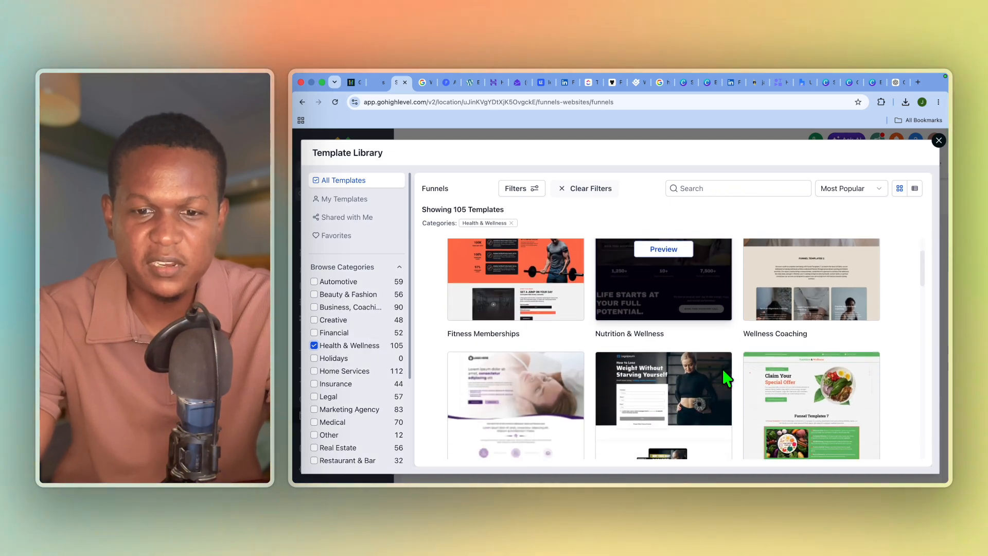
scroll(728, 380, down, 10)
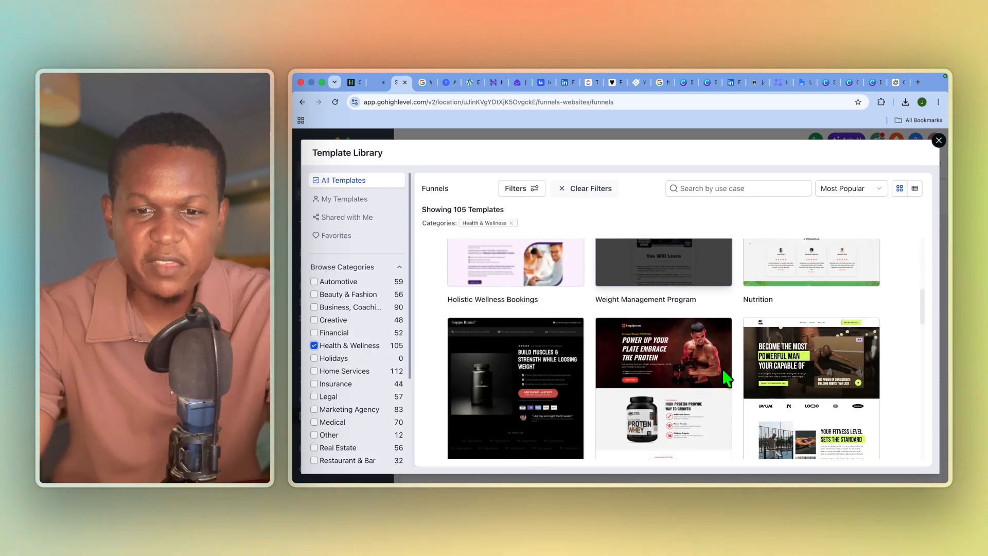
scroll(727, 379, down, 5)
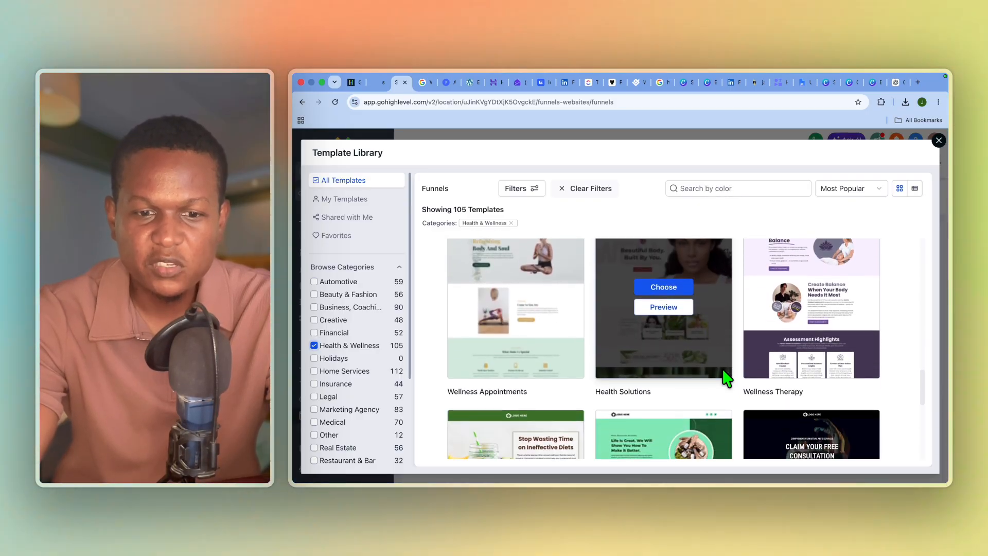
scroll(728, 377, down, 8)
scroll(727, 377, up, 4)
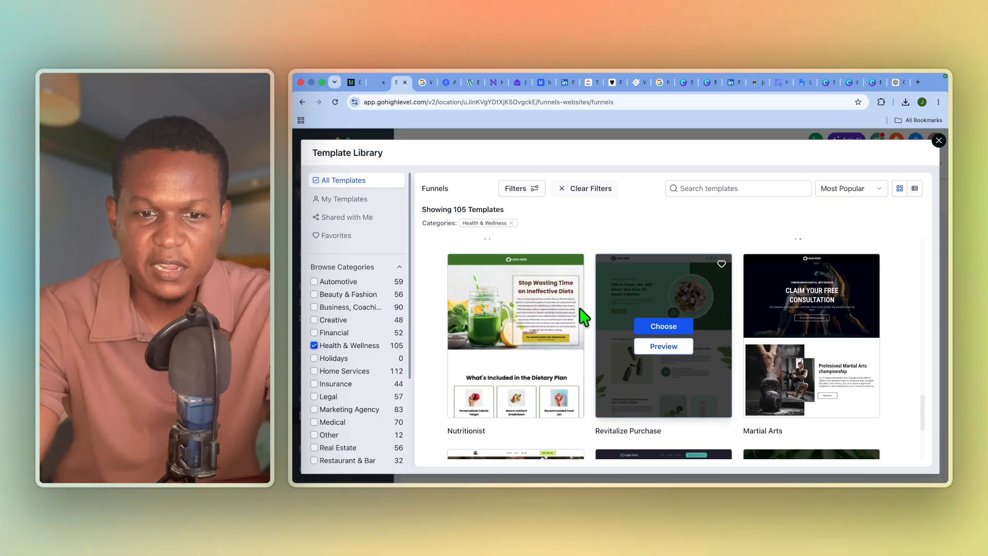
click(516, 328)
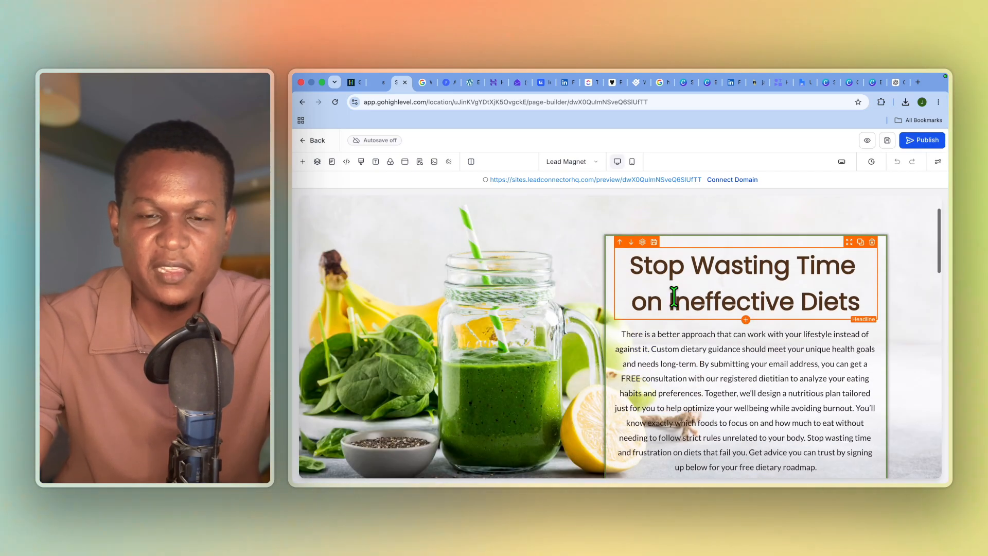
Step: Inspect the header logo's image settings and its media storage picker, and close the picker without choosing a file
click(655, 221)
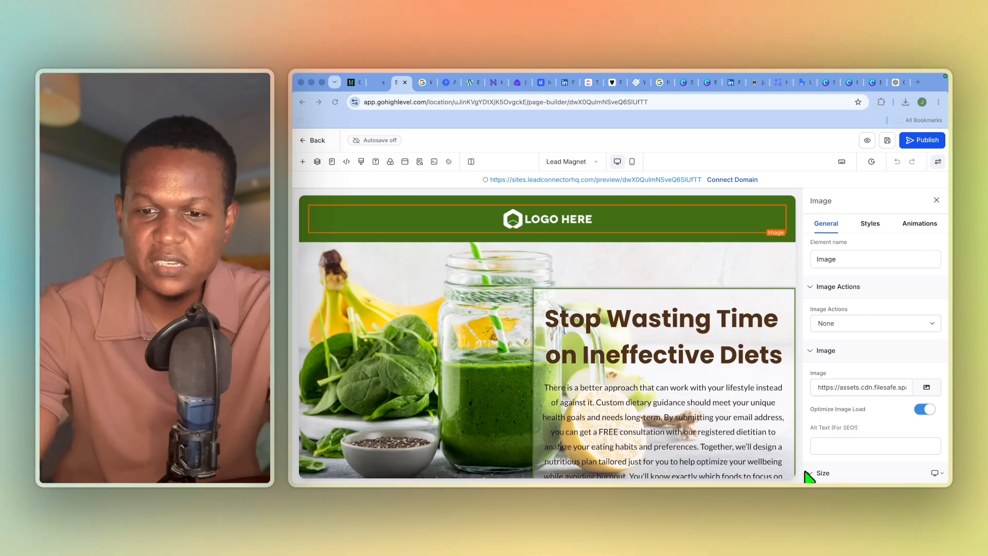
scroll(844, 366, down, 2)
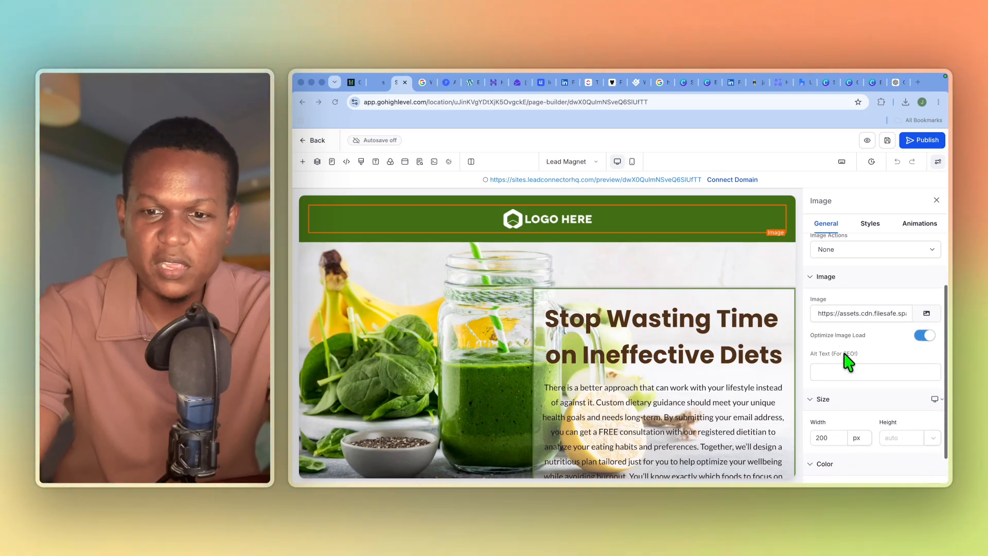
click(928, 314)
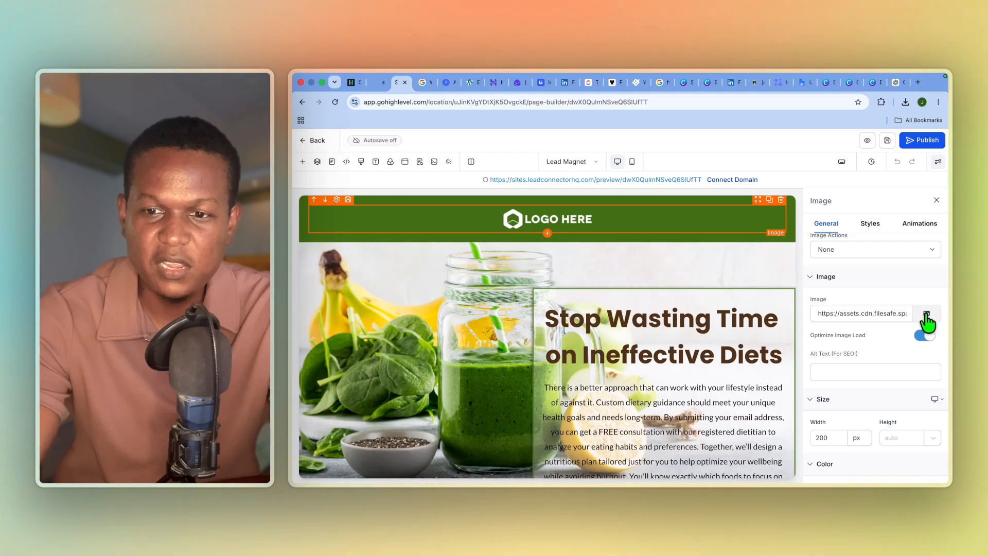
click(927, 315)
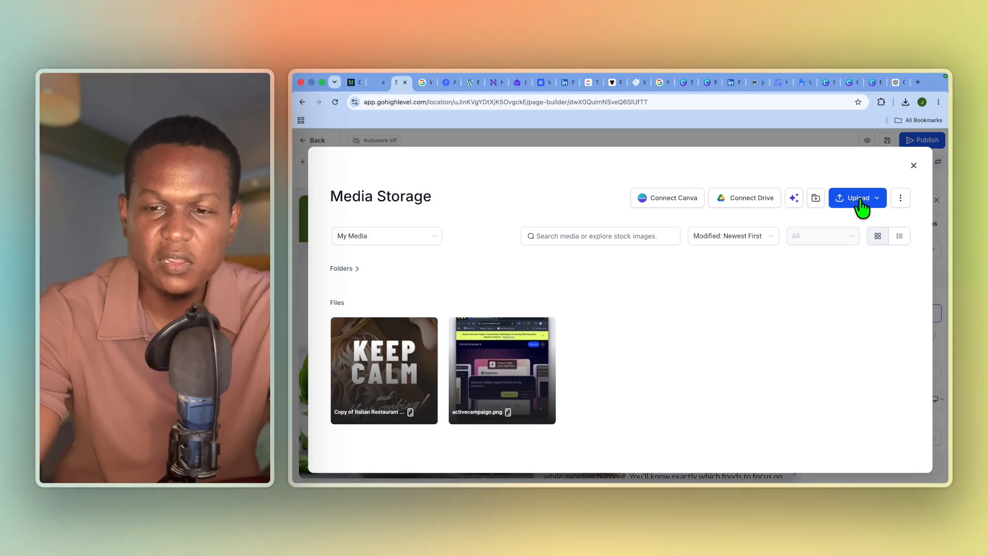
click(913, 165)
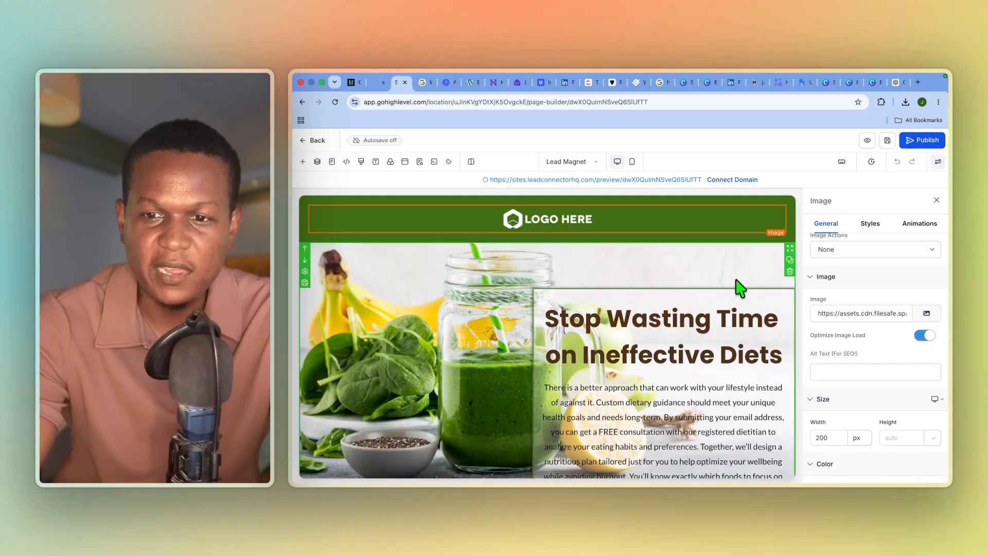
Step: Look at the settings of the "Stop Wasting Time on Ineffective Diets" headline, the paragraph below it and the section's background image
scroll(740, 288, down, 2)
click(566, 273)
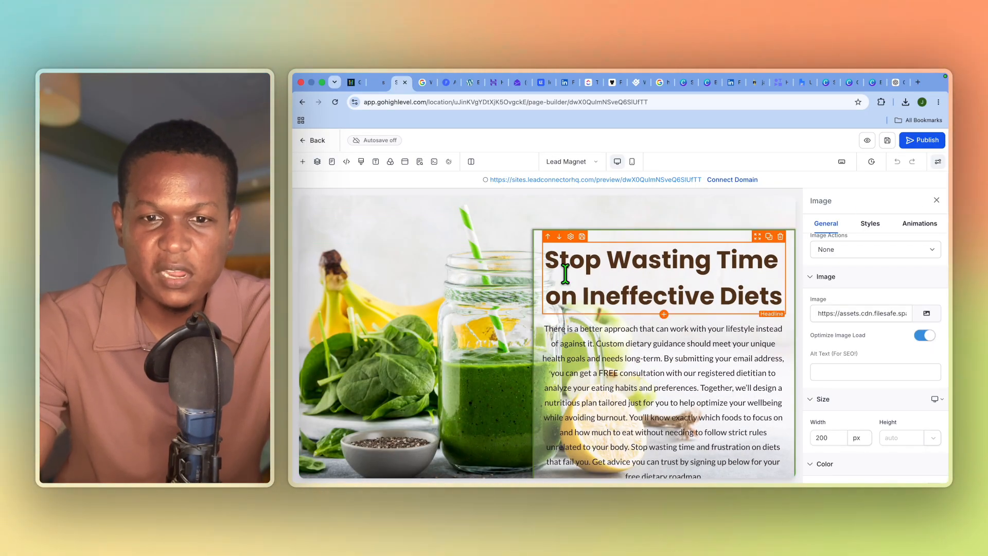
click(760, 296)
scroll(862, 314, down, 4)
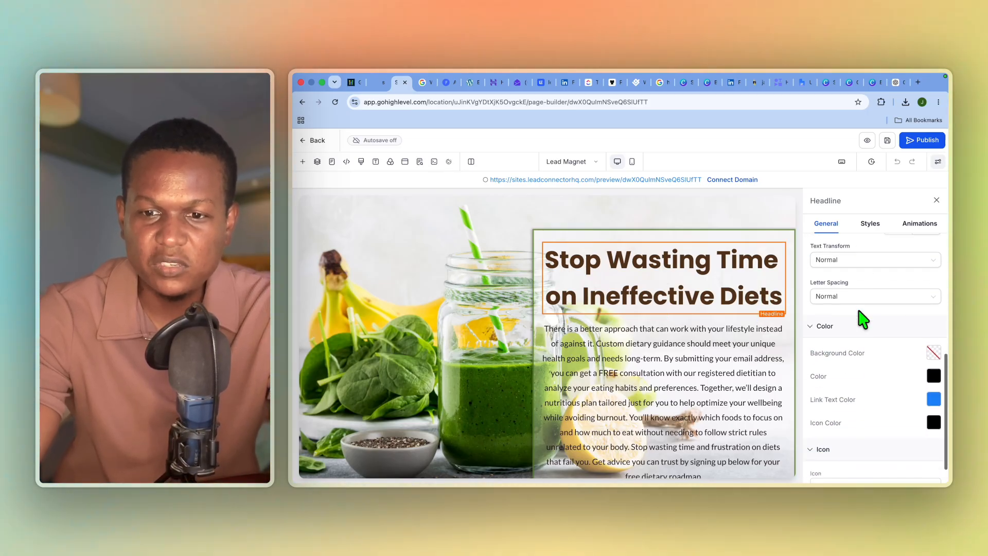
click(577, 346)
scroll(432, 355, down, 2)
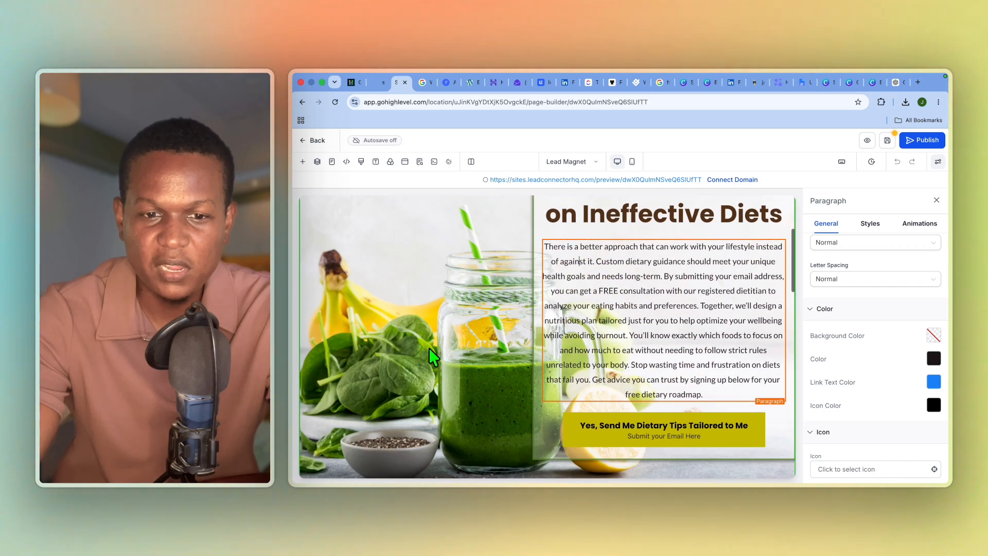
click(430, 351)
scroll(430, 351, down, 2)
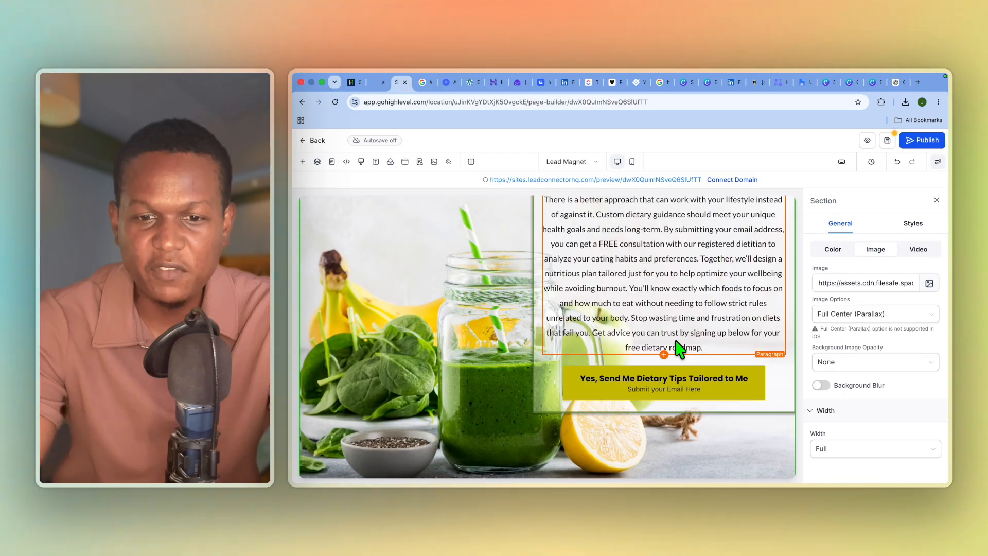
Step: Review the "What's Included in the Dietary Plan" section and select the paragraph under Recommended Food List
scroll(678, 349, down, 3)
scroll(678, 349, down, 5)
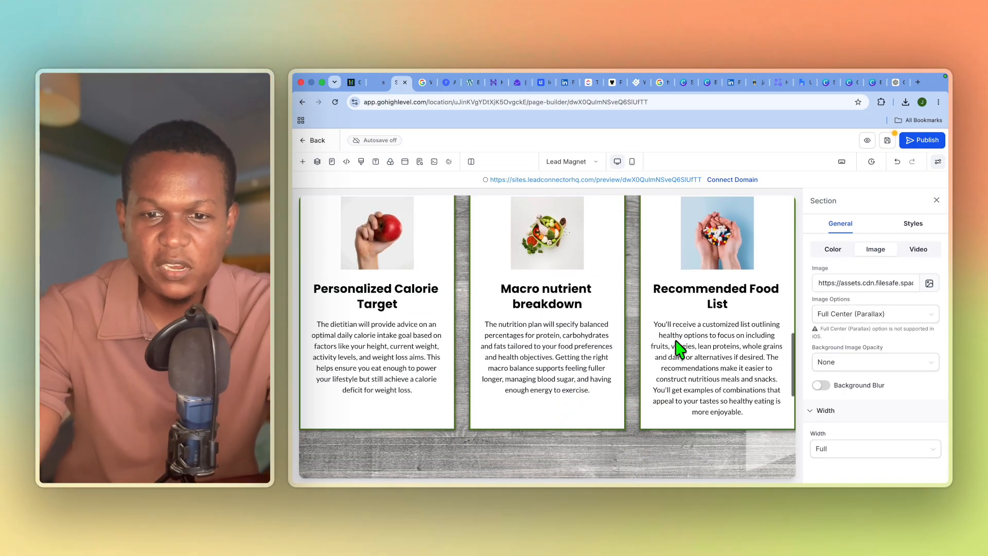
click(686, 324)
scroll(726, 257, up, 2)
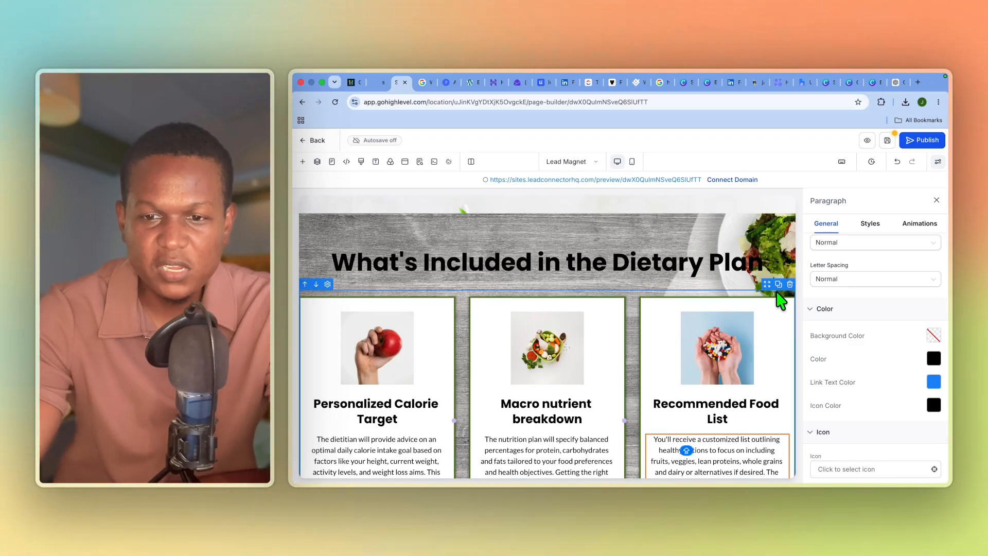
scroll(739, 336, up, 6)
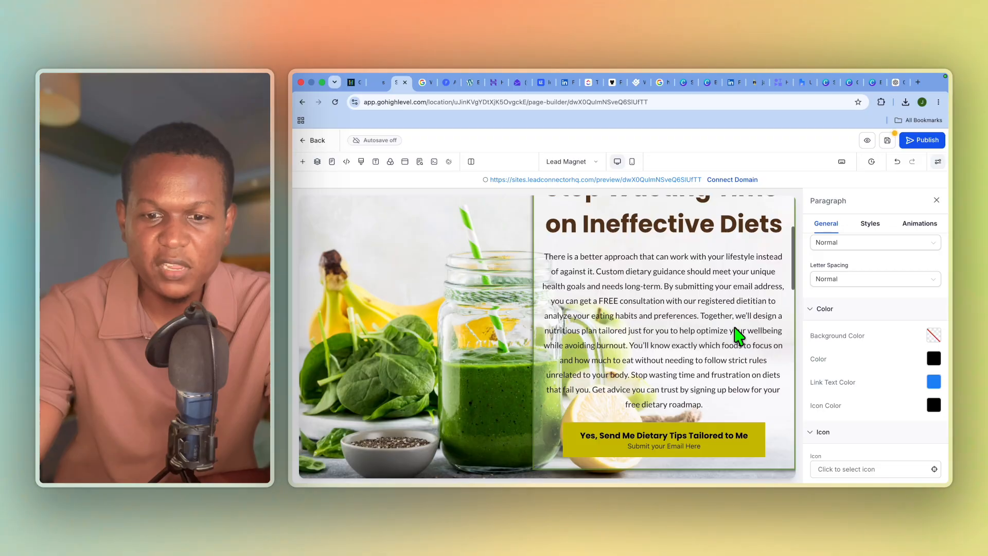
Step: Inspect the text, sub text and typography settings of the "Yes, Send Me Dietary Tips Tailored to Me" button
scroll(669, 309, down, 3)
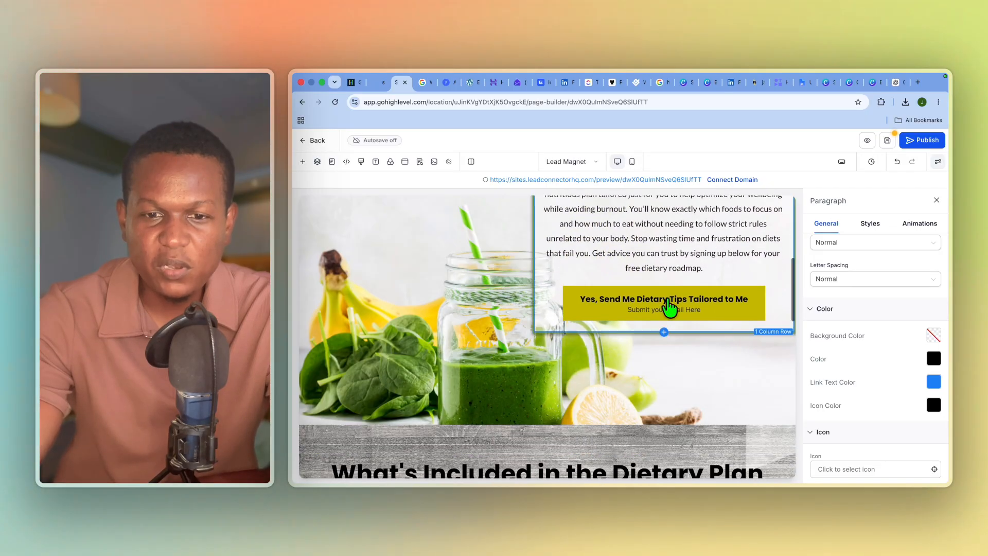
click(623, 306)
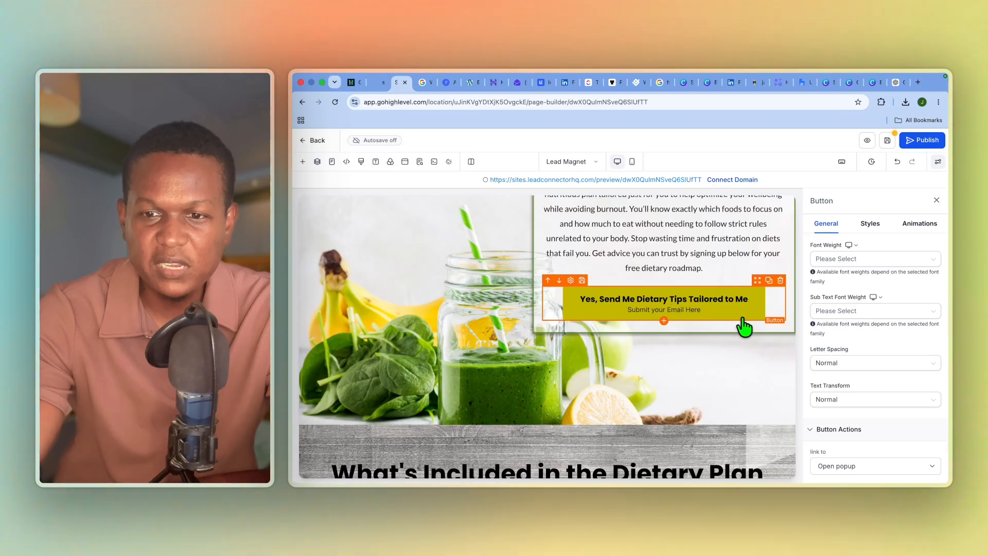
scroll(865, 340, up, 10)
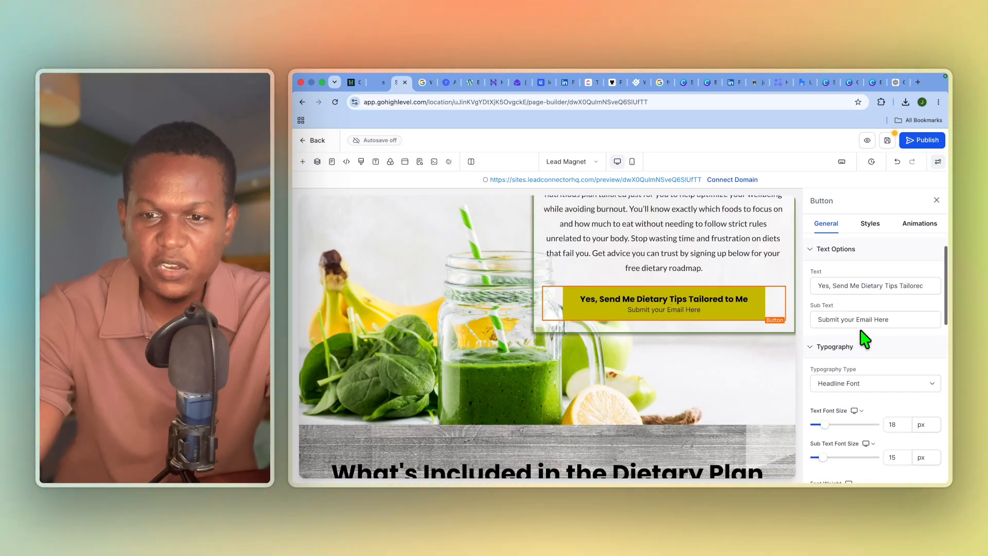
click(933, 325)
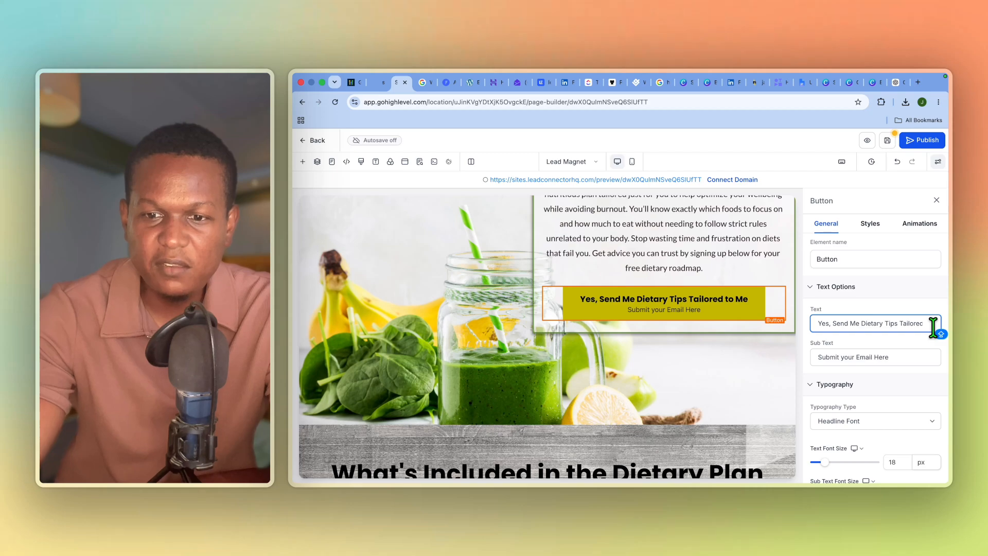
scroll(901, 324, down, 5)
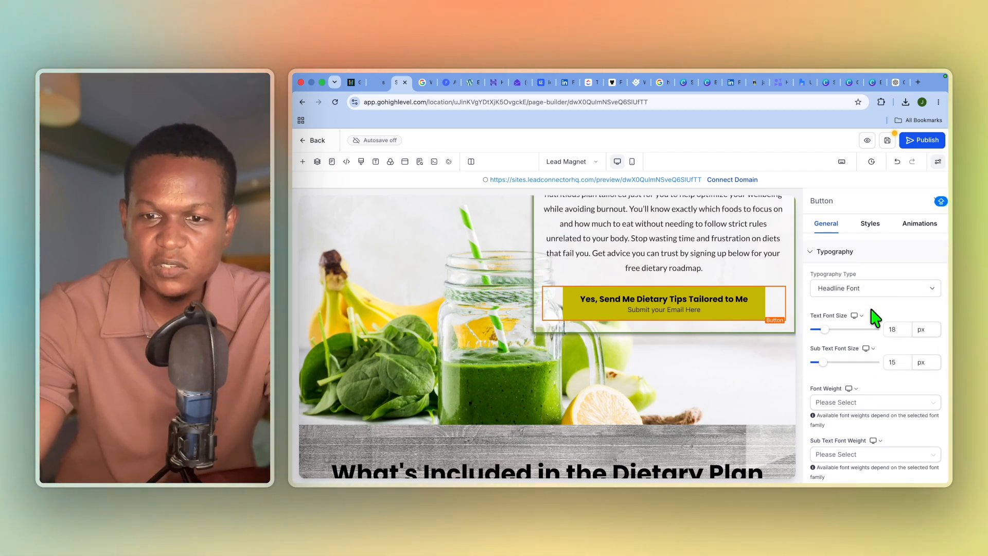
scroll(875, 316, up, 3)
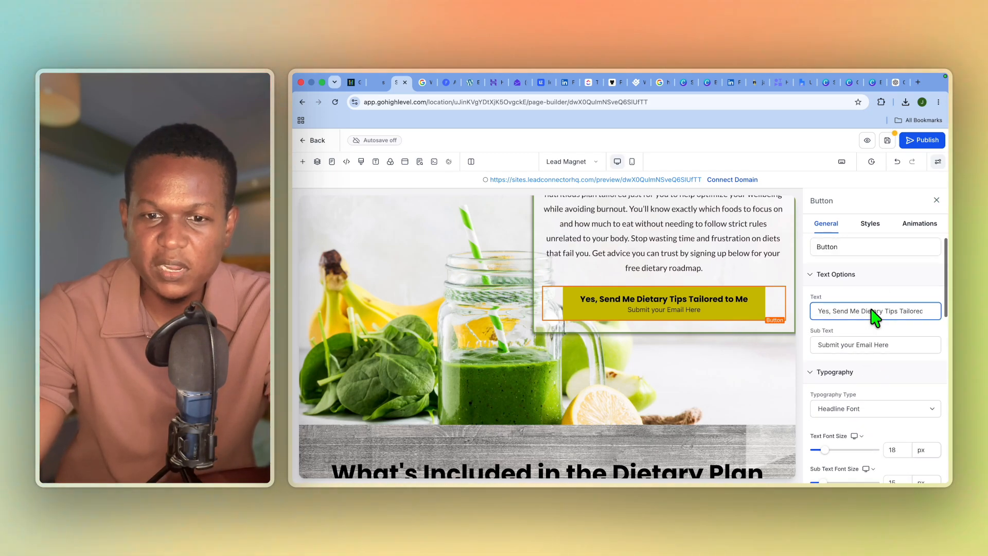
click(695, 316)
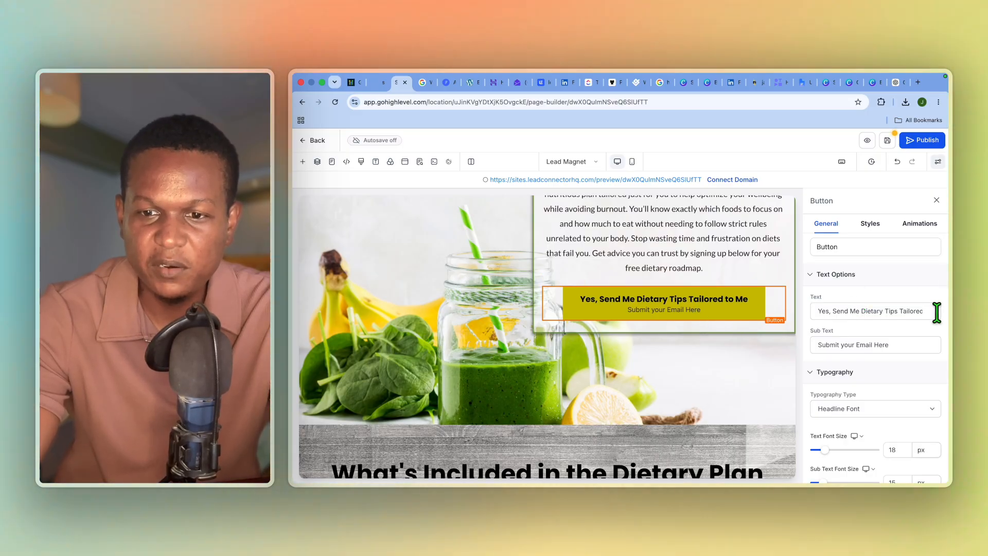
Step: Examine the link options in the button's actions and keep Open popup selected
scroll(936, 312, down, 3)
scroll(937, 313, down, 5)
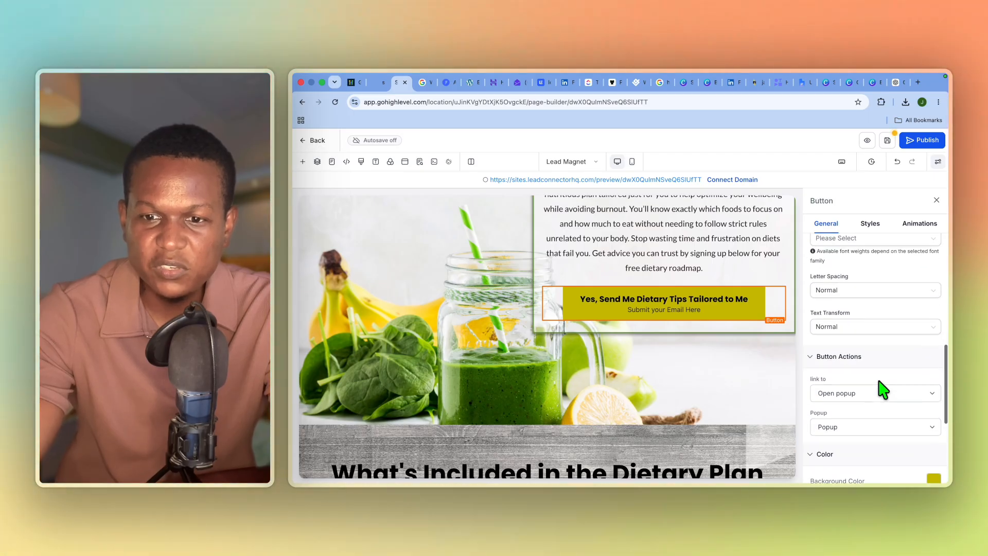
scroll(883, 388, up, 2)
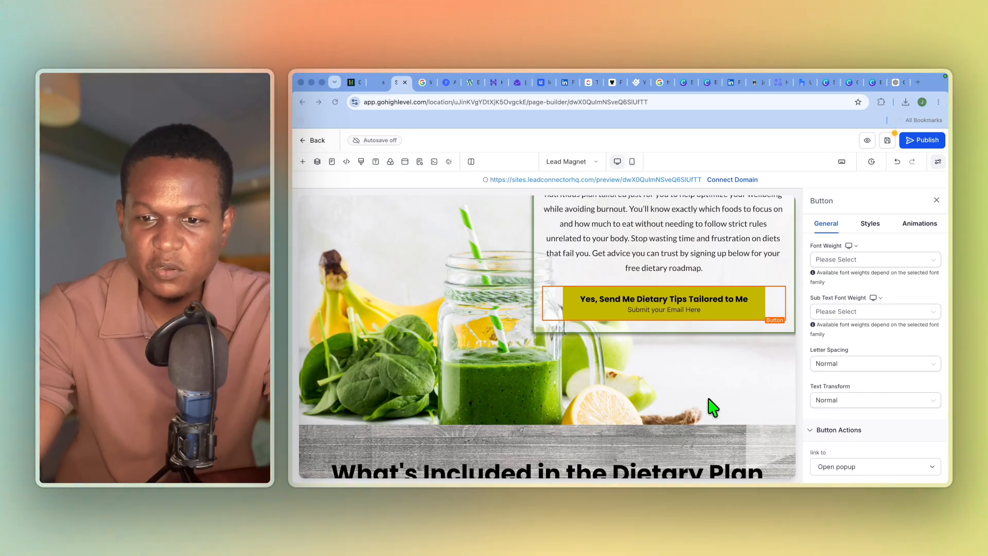
scroll(932, 388, down, 4)
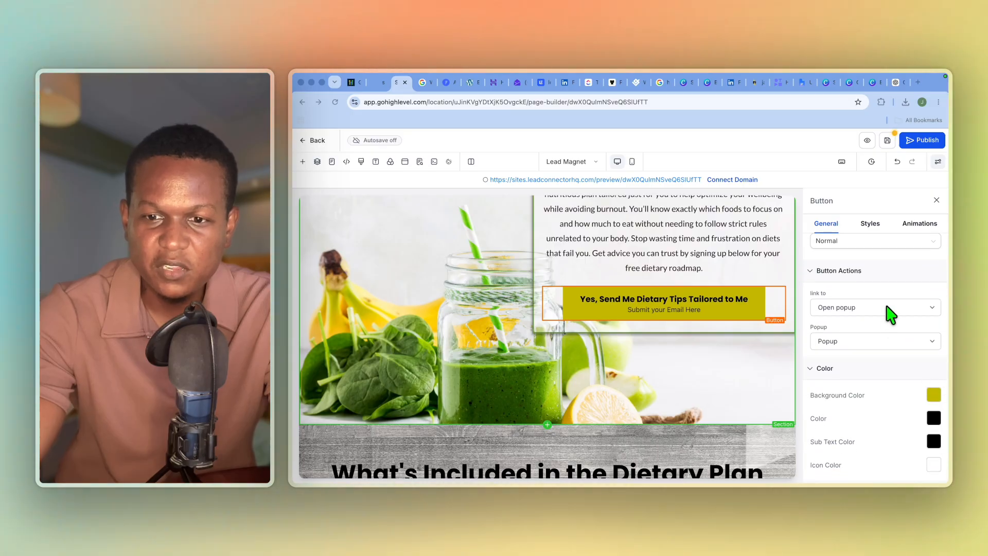
click(886, 307)
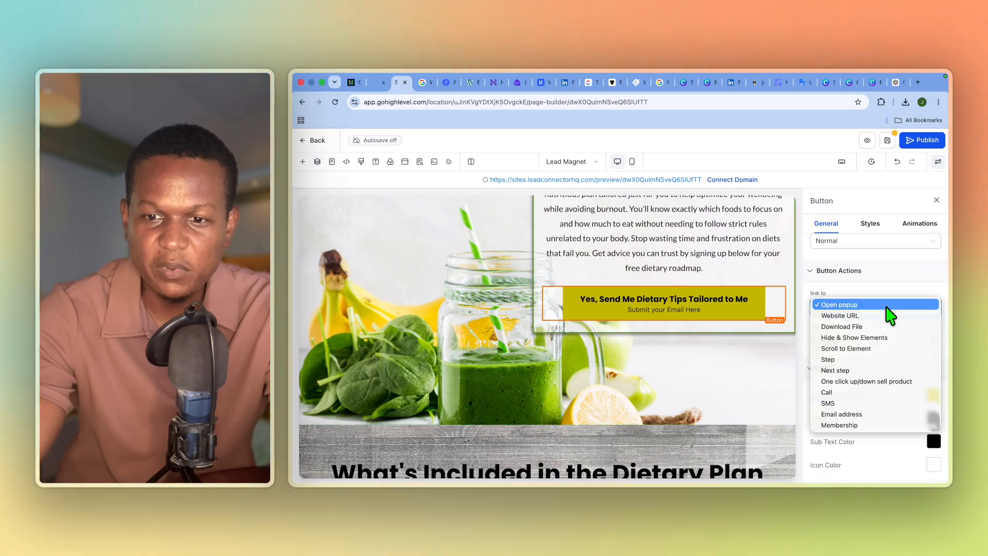
click(887, 306)
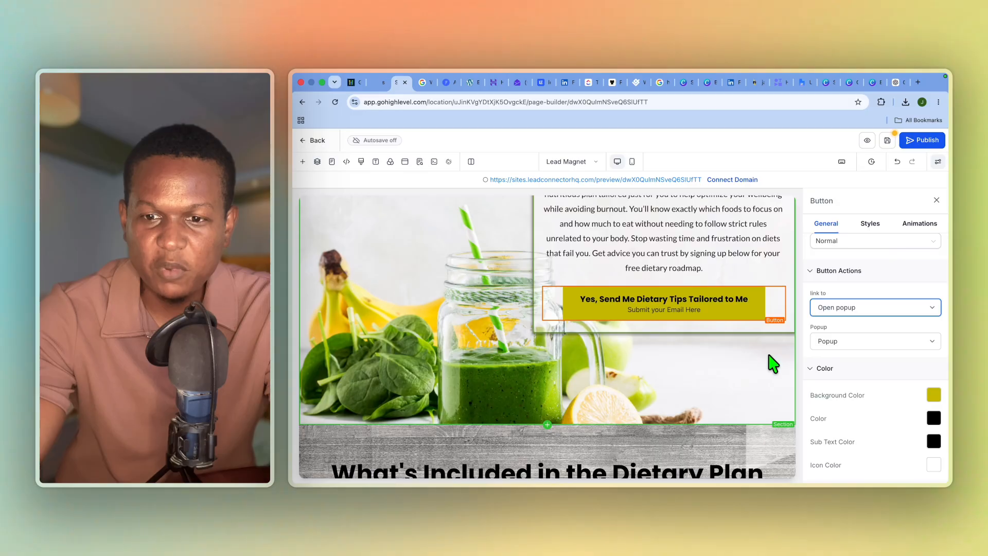
Step: Check the popup choices for the button's action and keep Popup selected
click(833, 342)
click(823, 342)
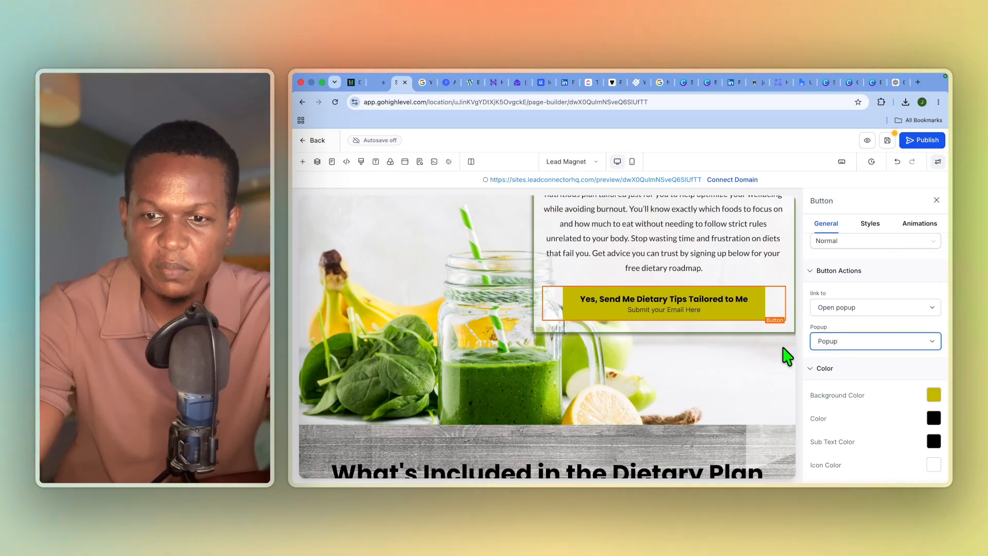
scroll(762, 357, up, 5)
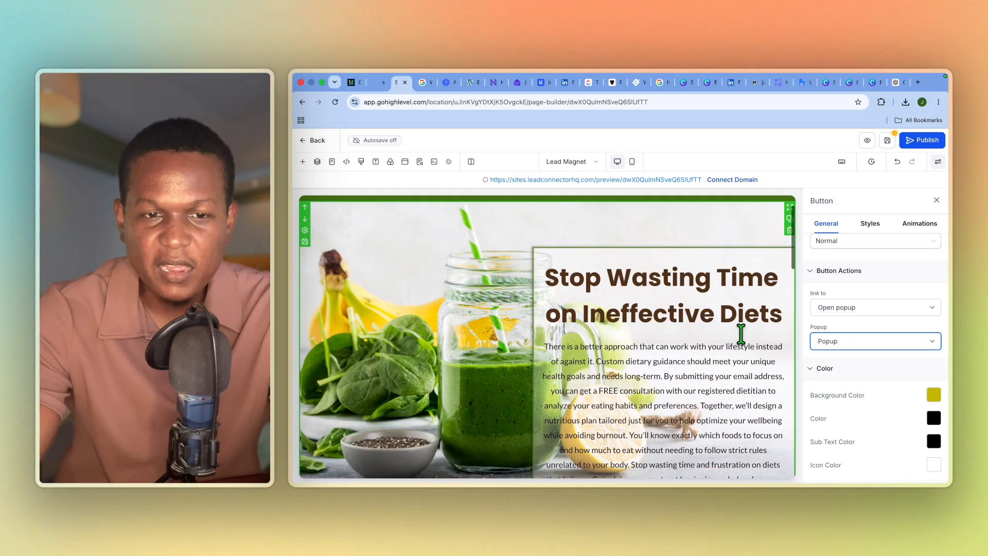
Step: Create a new popup on the Lead Magnet page and add a one-column row inside it
click(405, 162)
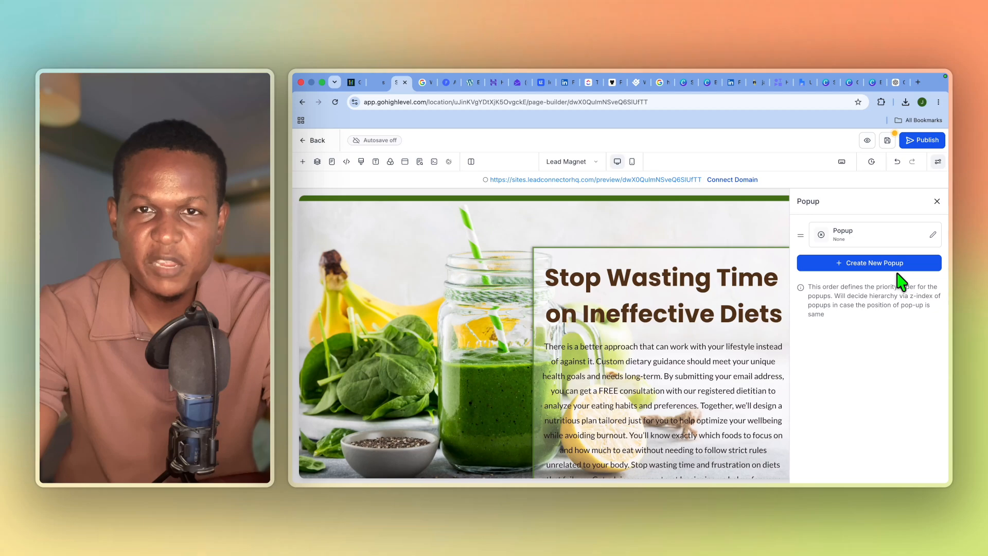
click(871, 263)
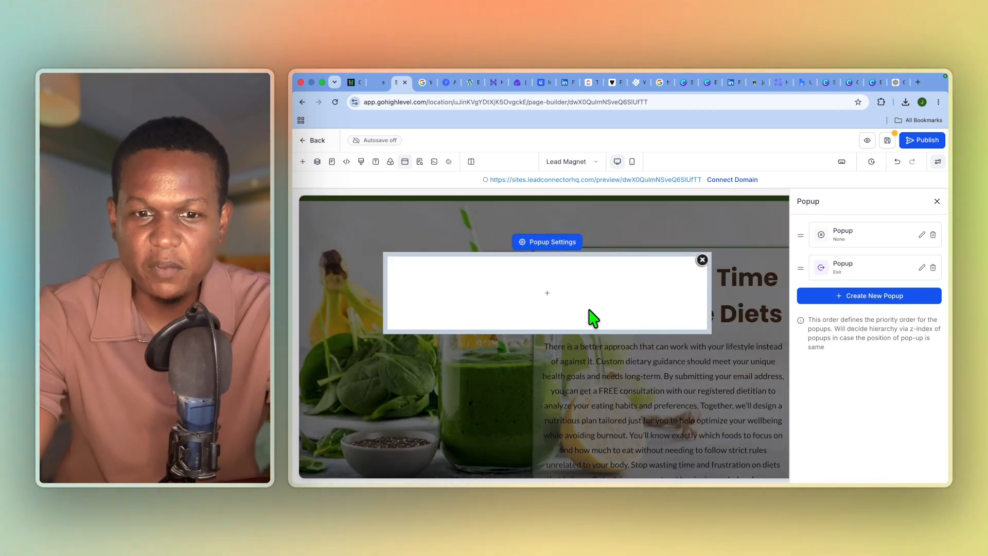
click(550, 295)
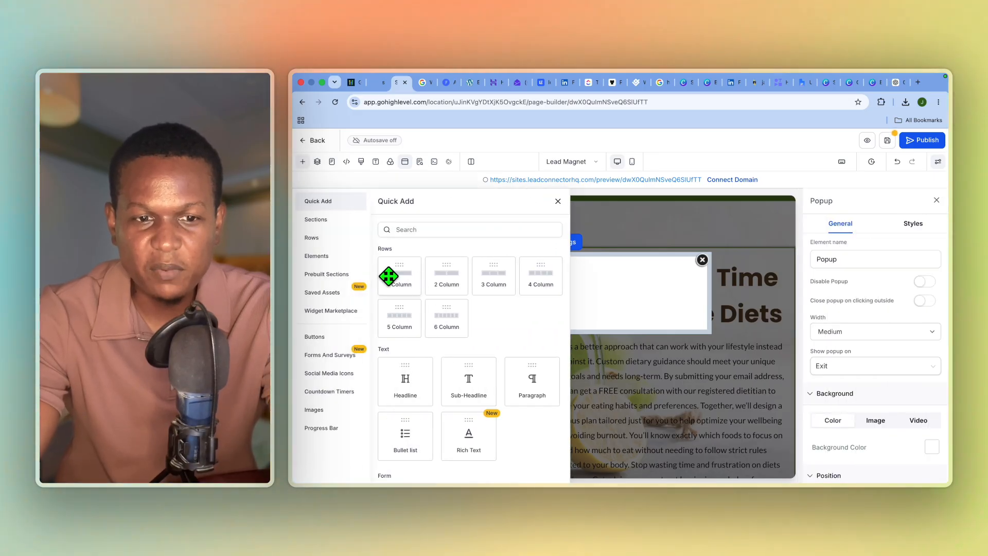
drag(410, 282, 624, 295)
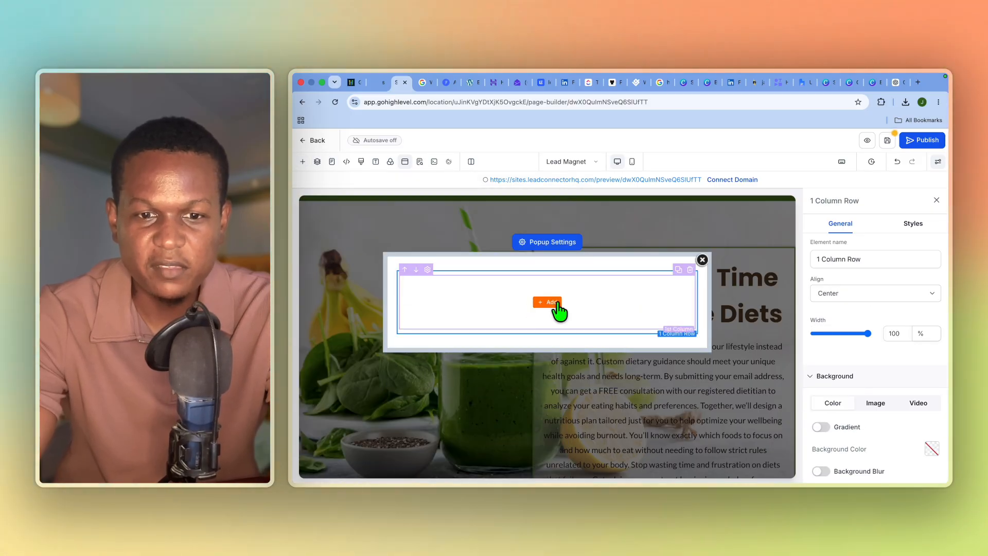
Step: Add the existing Form 2 to the popup's column
click(551, 303)
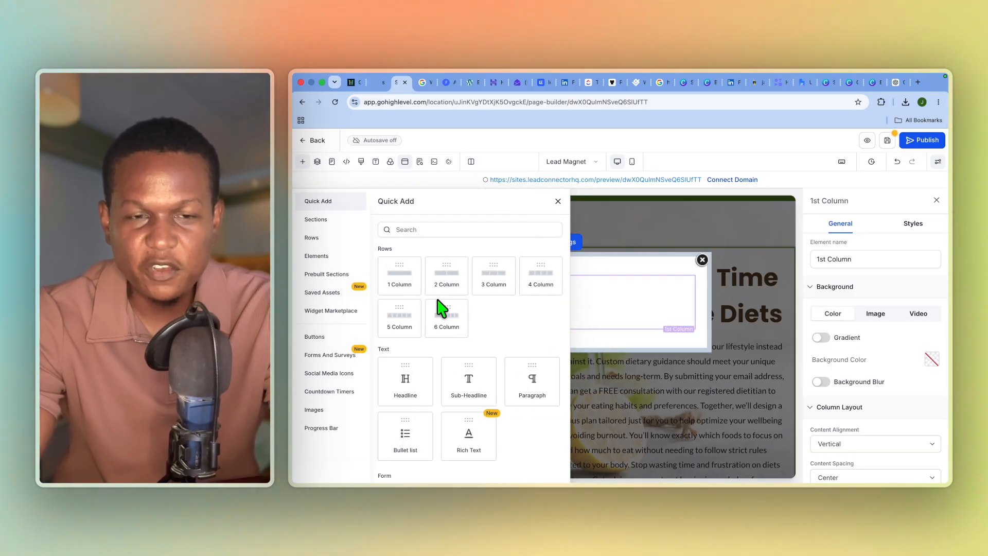
click(336, 355)
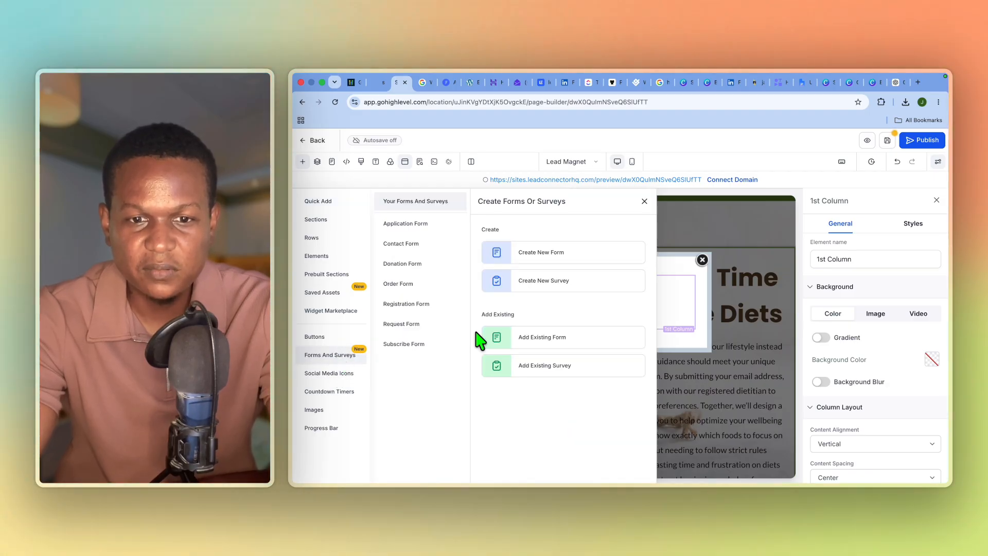
click(540, 339)
click(644, 272)
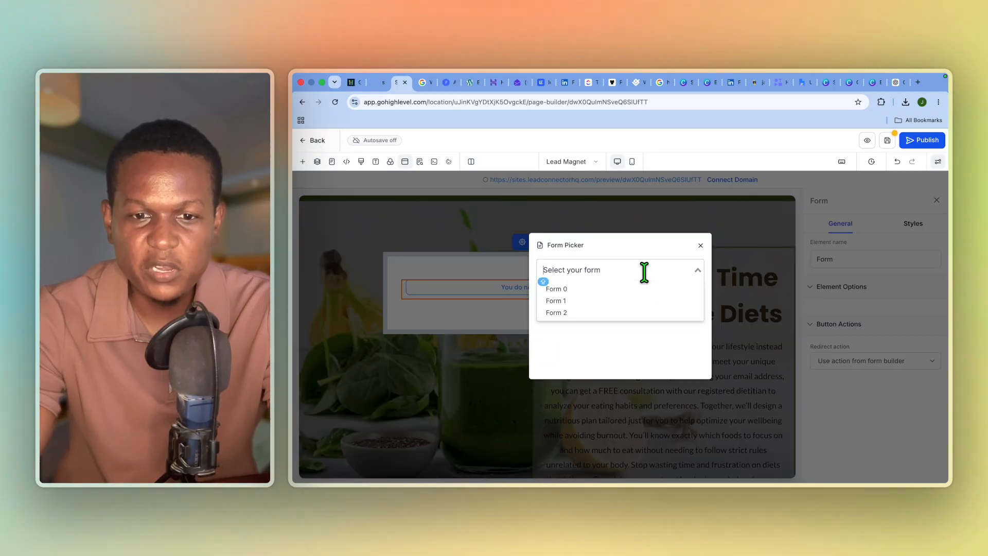
click(614, 313)
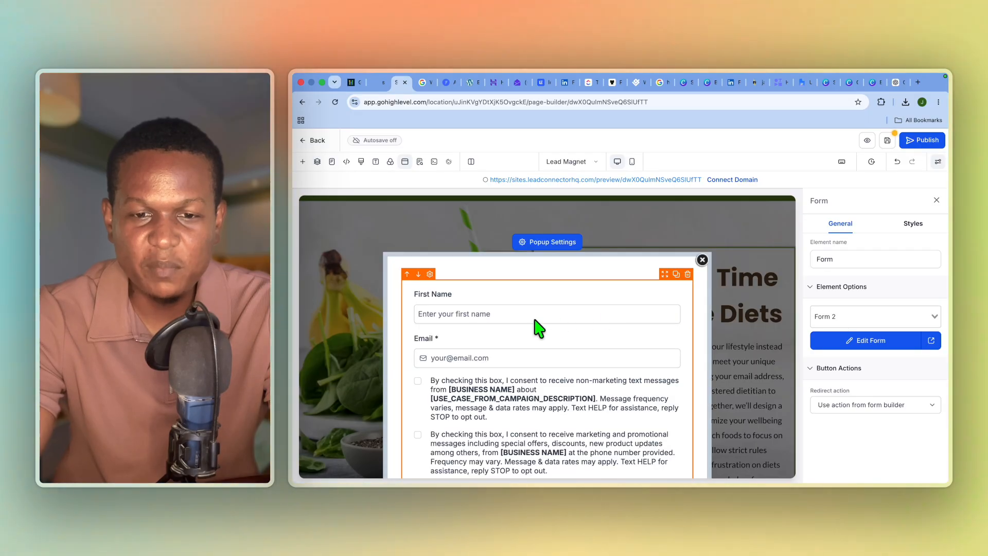
Step: Review the form's fields, consent checkboxes and submit button in the popup, and look at Form 2 in the form builder
scroll(537, 327, down, 4)
scroll(538, 327, up, 3)
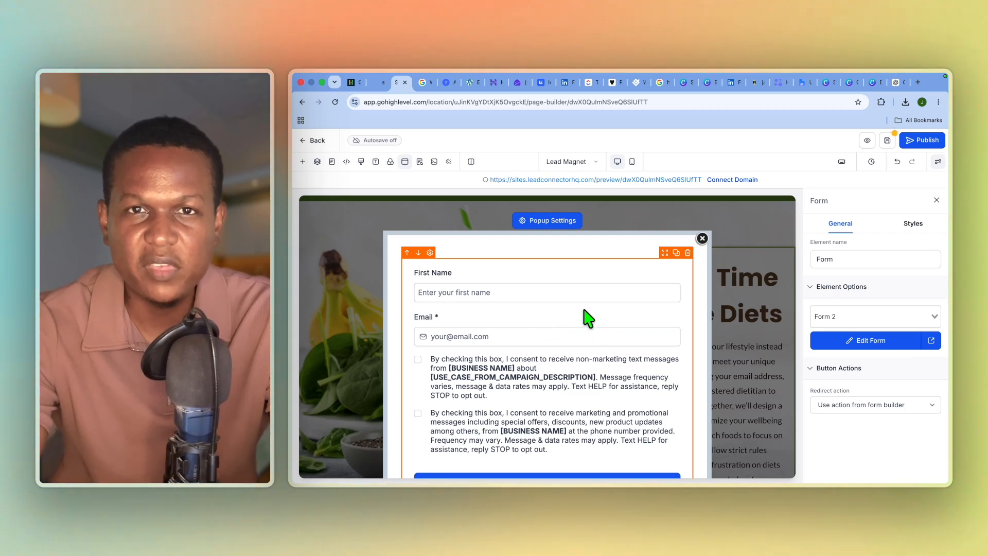
click(880, 343)
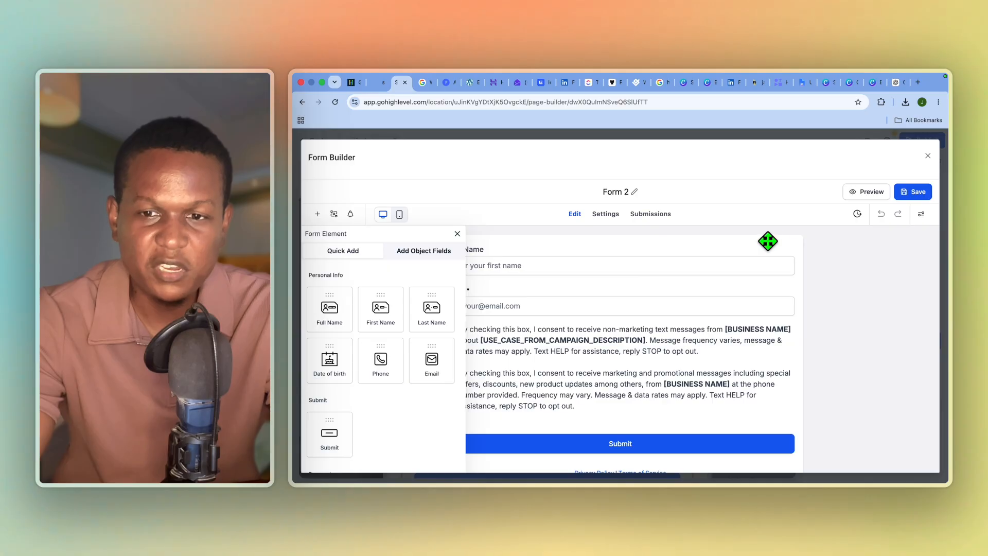
click(928, 155)
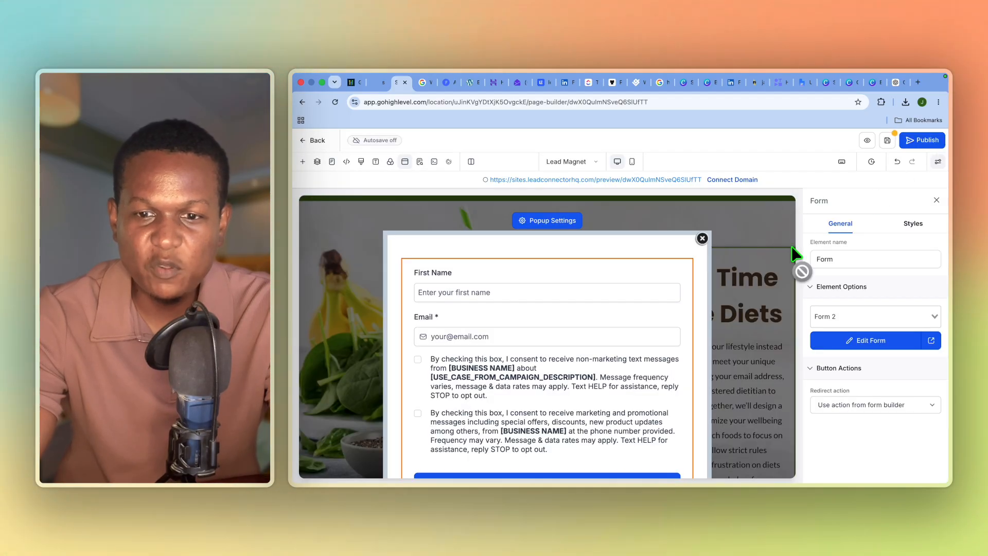
scroll(618, 322, down, 3)
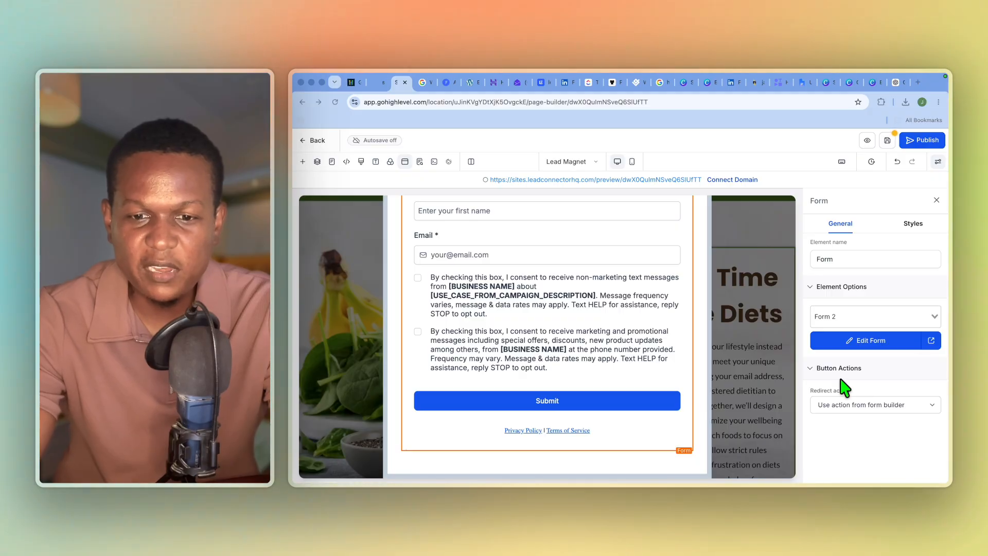
Step: Add an image element below the form in the popup and move it above the form
click(547, 452)
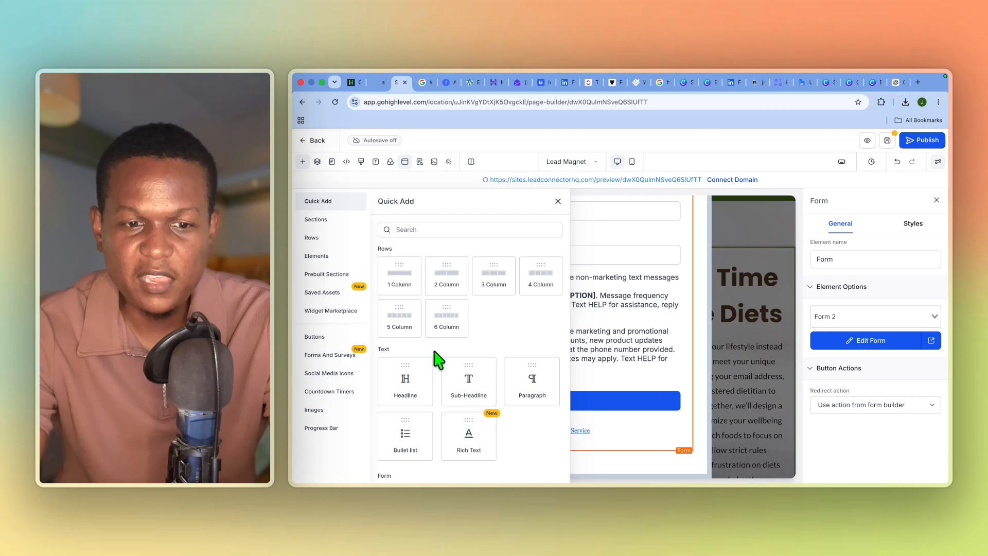
click(332, 411)
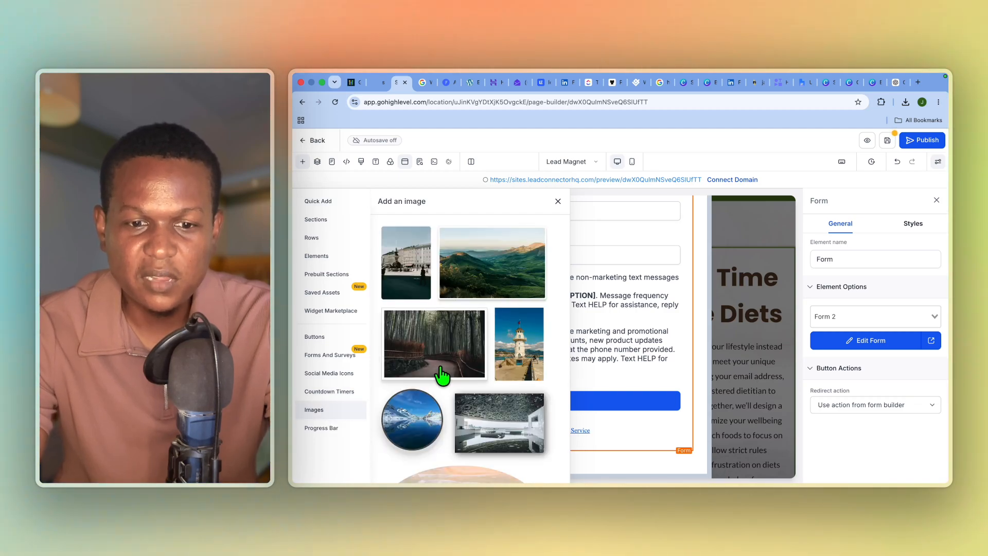
click(406, 281)
scroll(522, 400, down, 2)
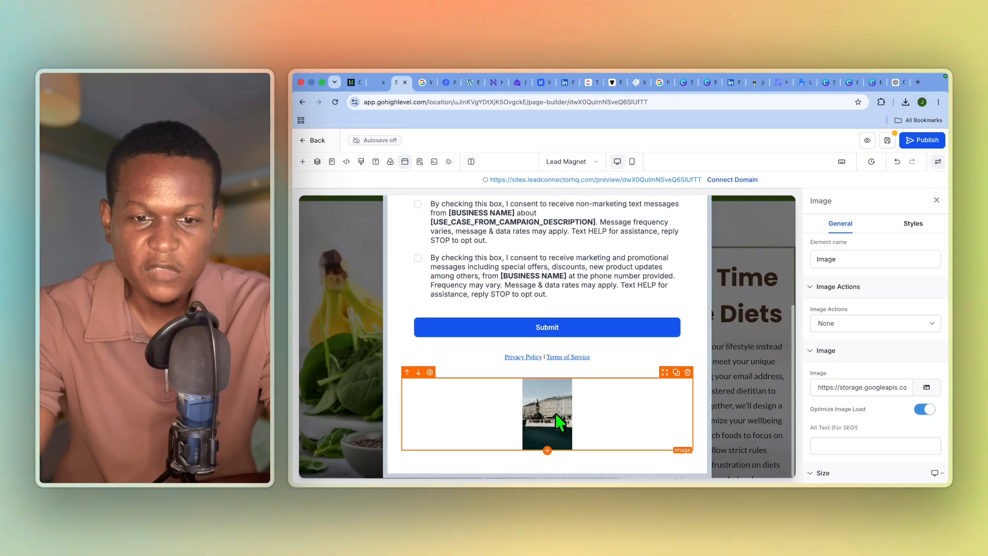
click(407, 373)
scroll(529, 324, up, 4)
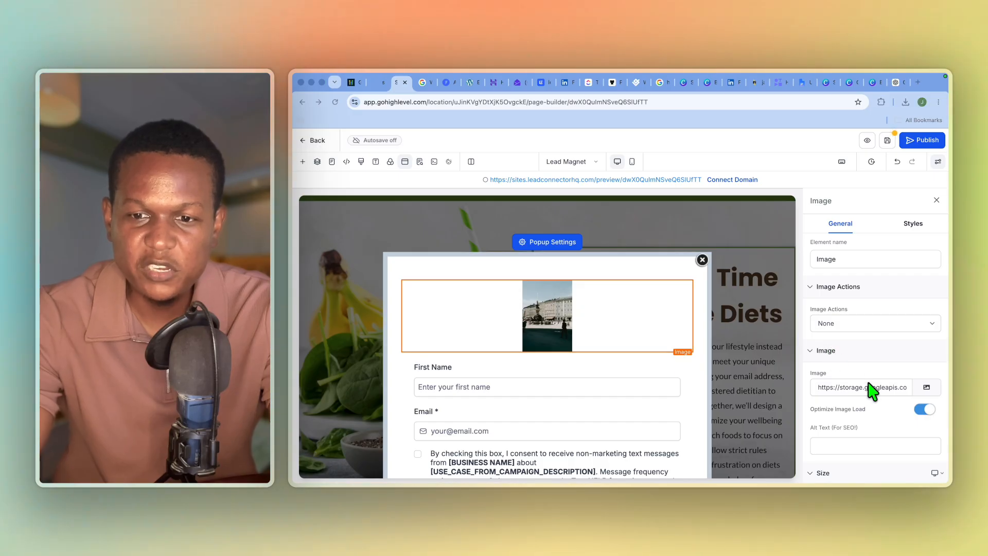
Step: Replace the popup's placeholder image with the "Keep Calm" cover, Copy of Italian Restaurant, from media storage
click(927, 388)
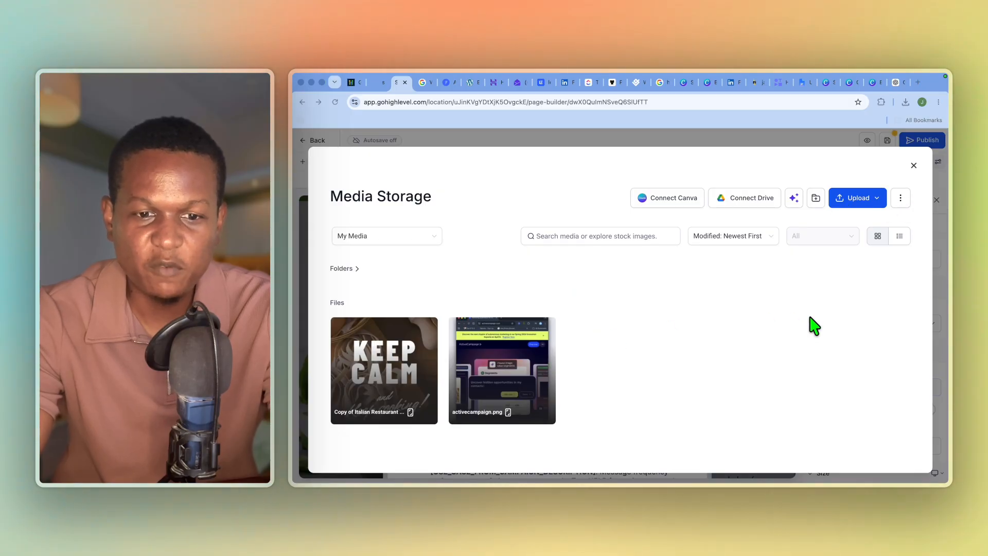
click(392, 380)
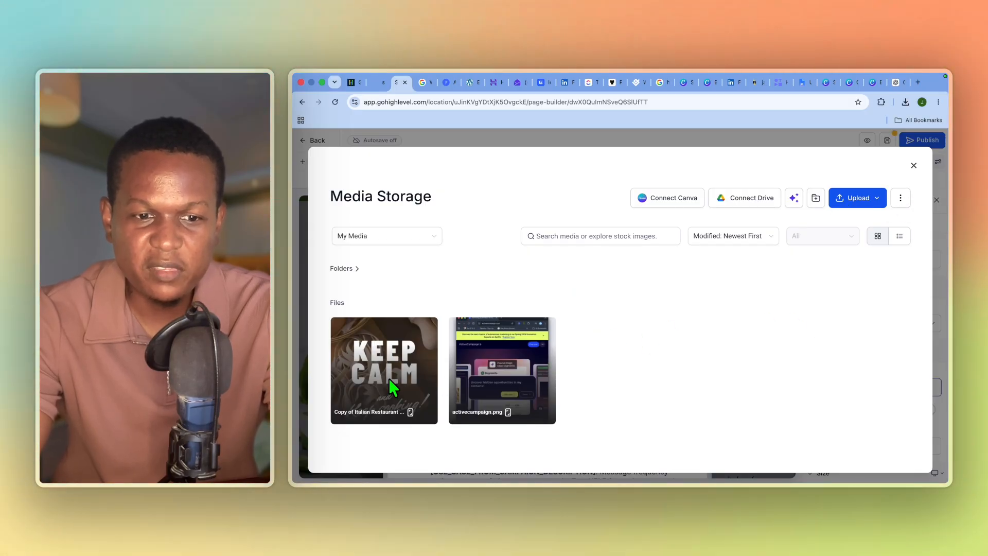
click(371, 392)
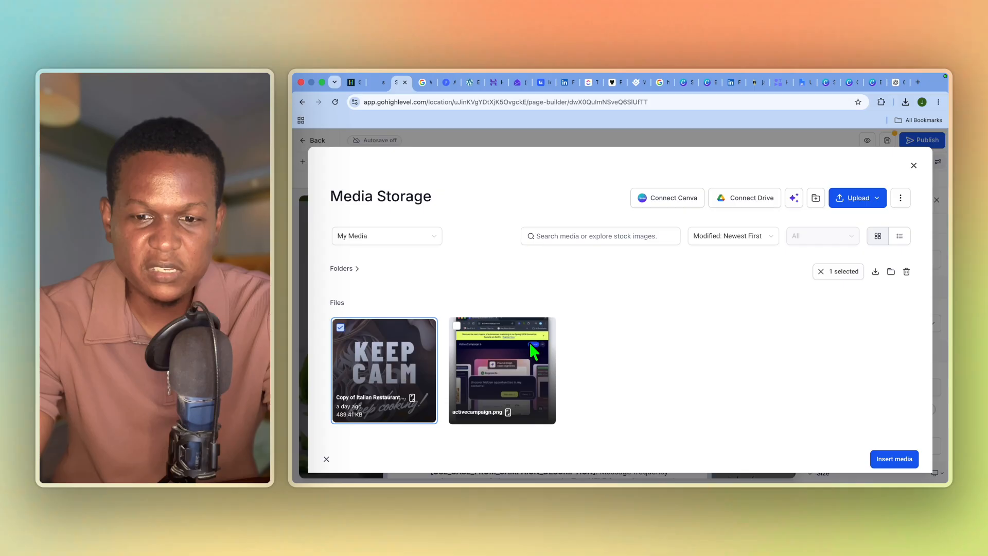
click(898, 461)
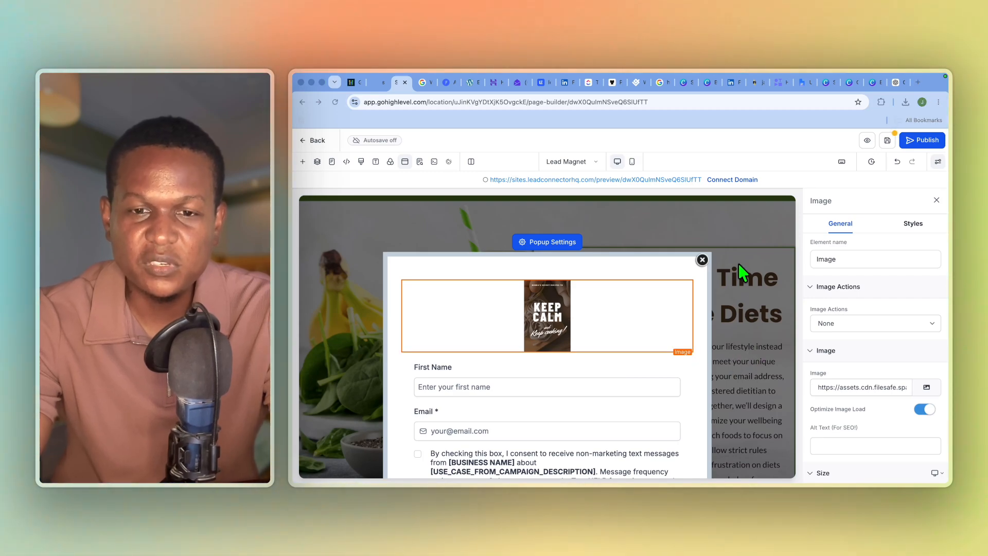
Step: Set the redirect action of the popup's form to Go to Next step
scroll(585, 369, down, 2)
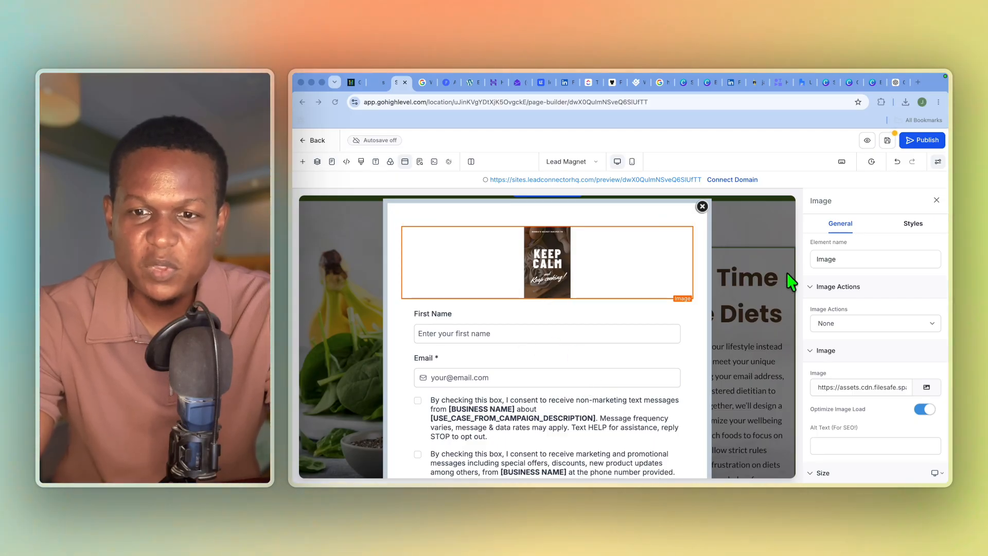
scroll(793, 368, down, 1)
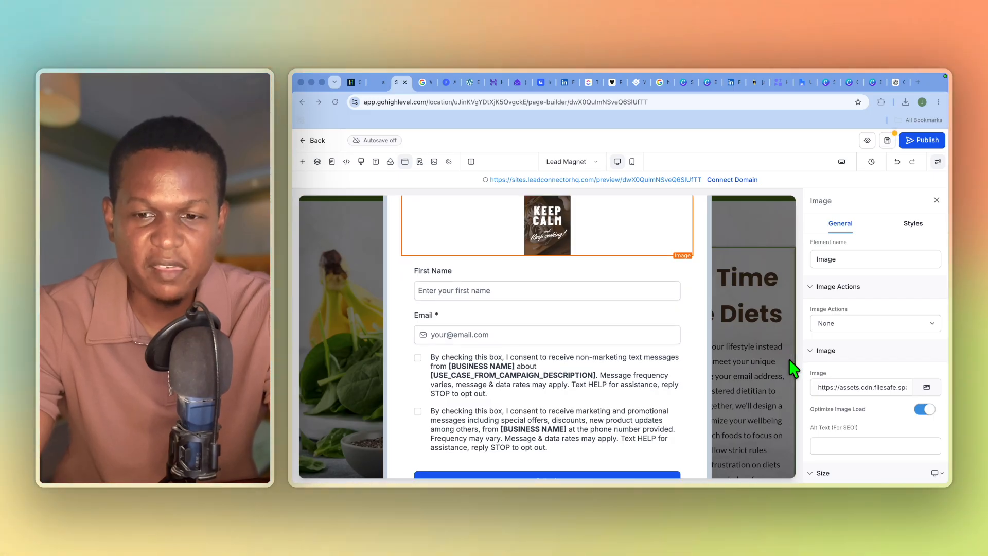
scroll(838, 380, down, 1)
scroll(840, 381, up, 1)
scroll(839, 380, down, 3)
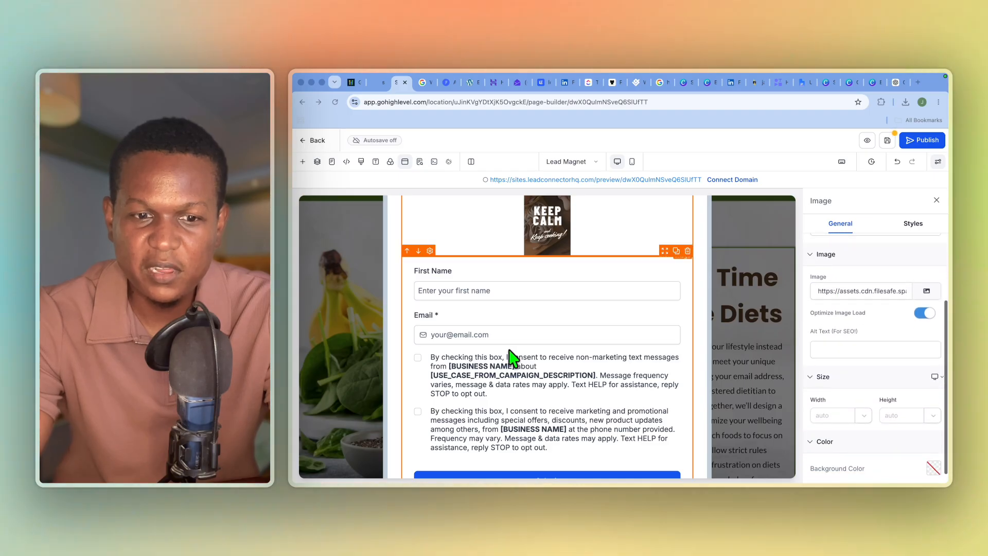
scroll(511, 355, down, 2)
click(490, 404)
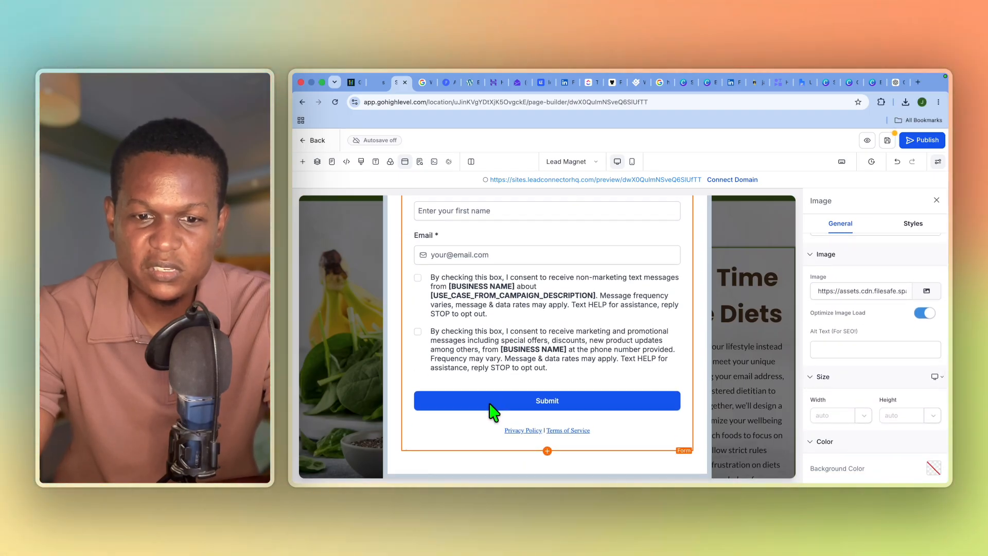
scroll(825, 412, up, 3)
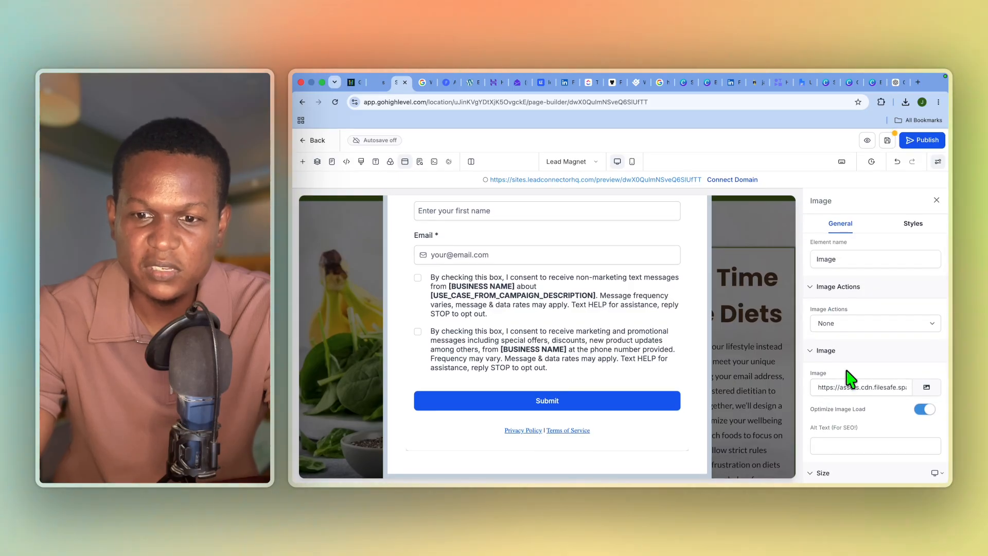
click(595, 402)
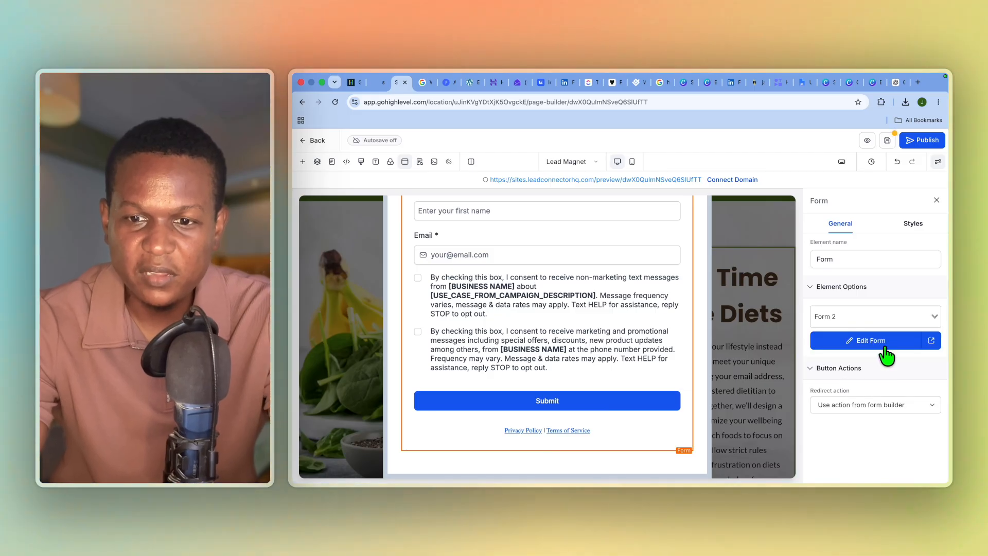
click(893, 407)
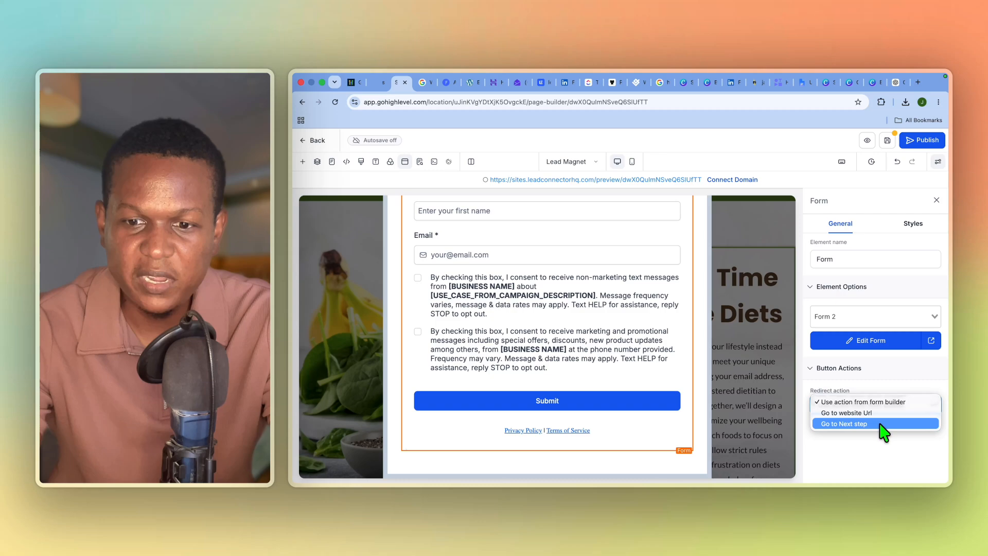
click(881, 426)
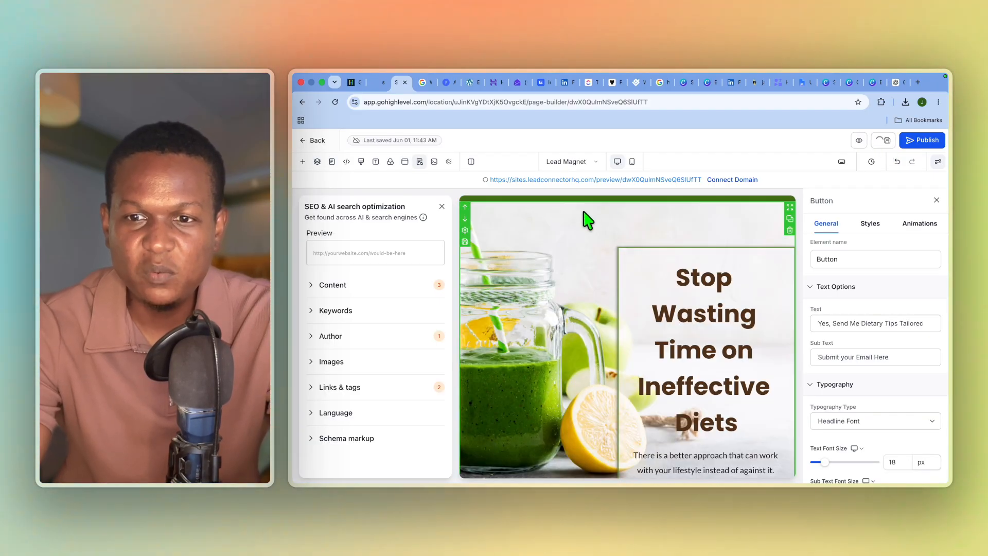
Step: Return to the Nutritionist funnel steps, open the Thank You page for editing and review its content
click(303, 140)
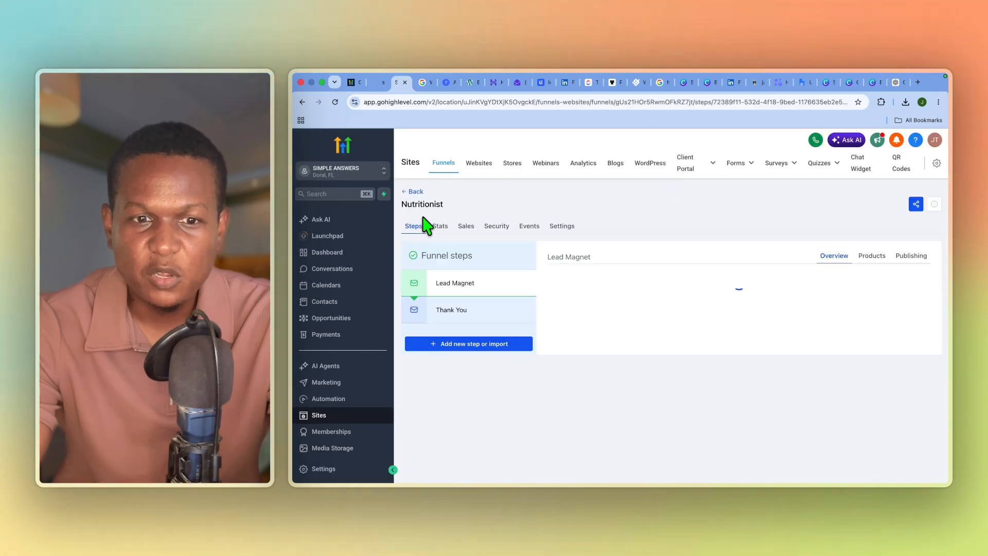
click(458, 315)
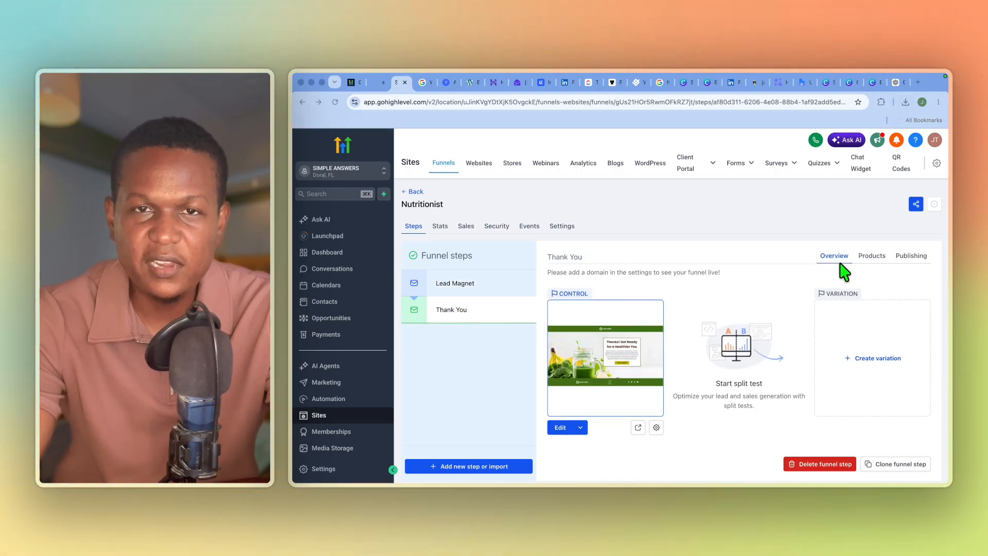
click(560, 428)
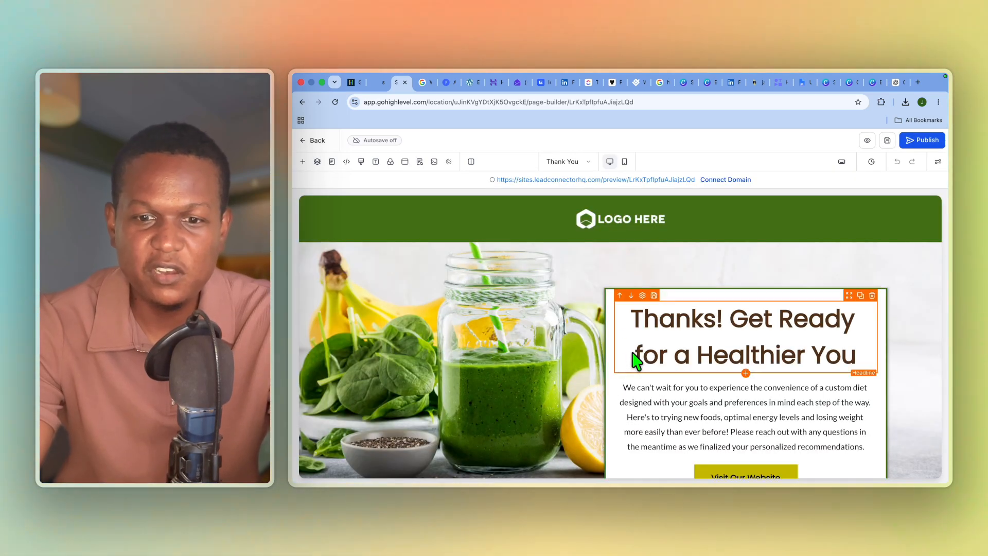
scroll(636, 358, down, 2)
scroll(637, 361, down, 2)
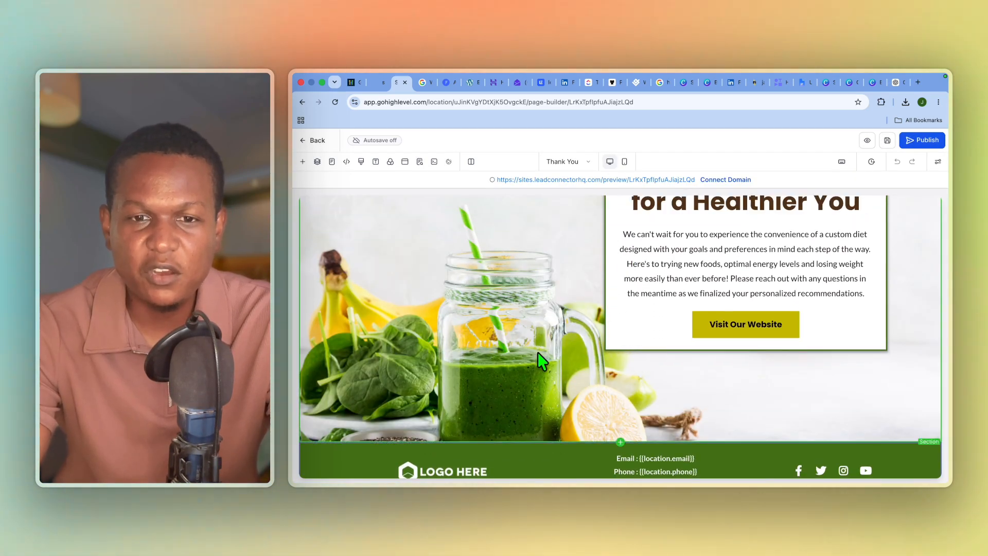
scroll(541, 363, up, 3)
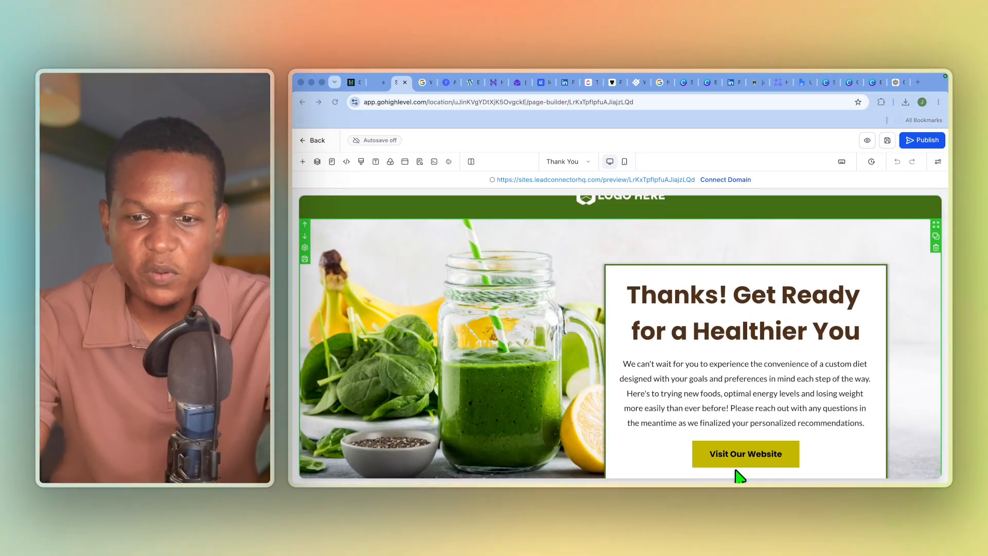
Step: Change the text of the Visit Our Website button on the Thank You page to "CLICK HERE TO DOWNLOAD"
scroll(741, 453, down, 2)
click(713, 379)
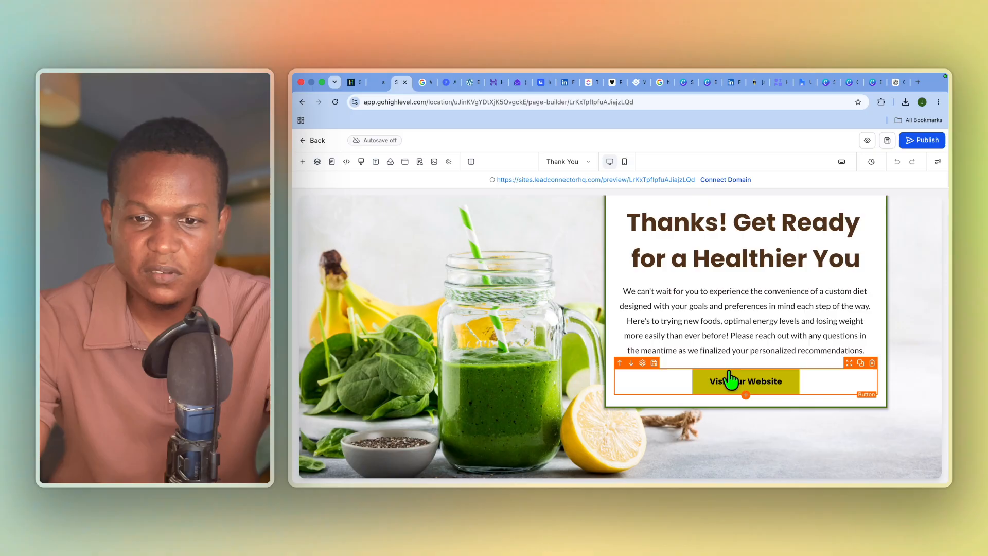
scroll(826, 352, down, 3)
scroll(820, 349, down, 3)
scroll(820, 348, up, 6)
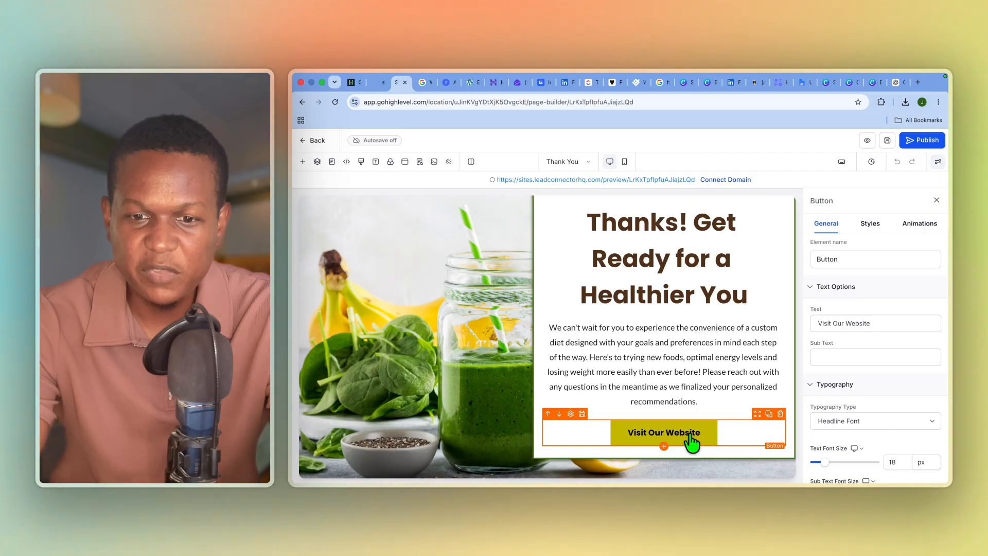
click(835, 288)
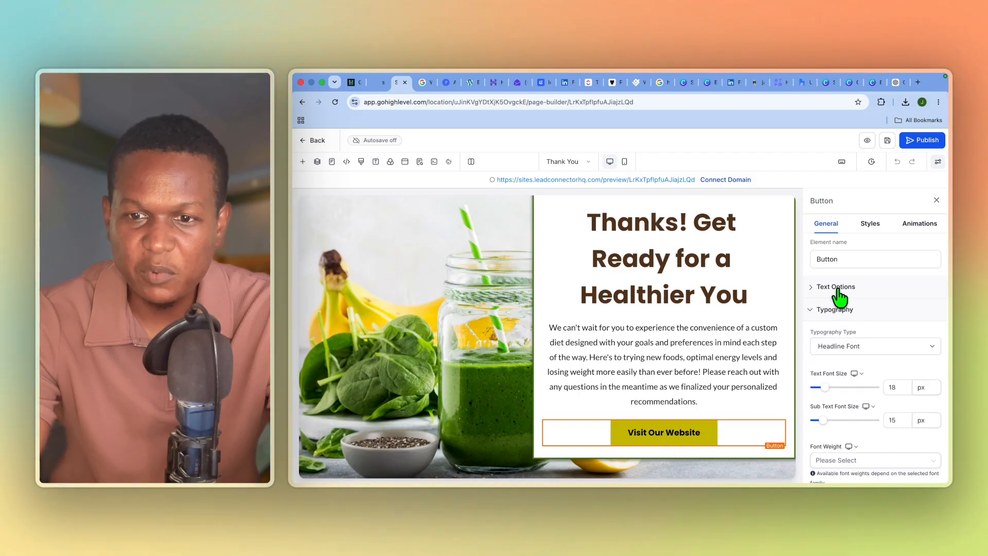
click(836, 288)
triple_click(870, 323)
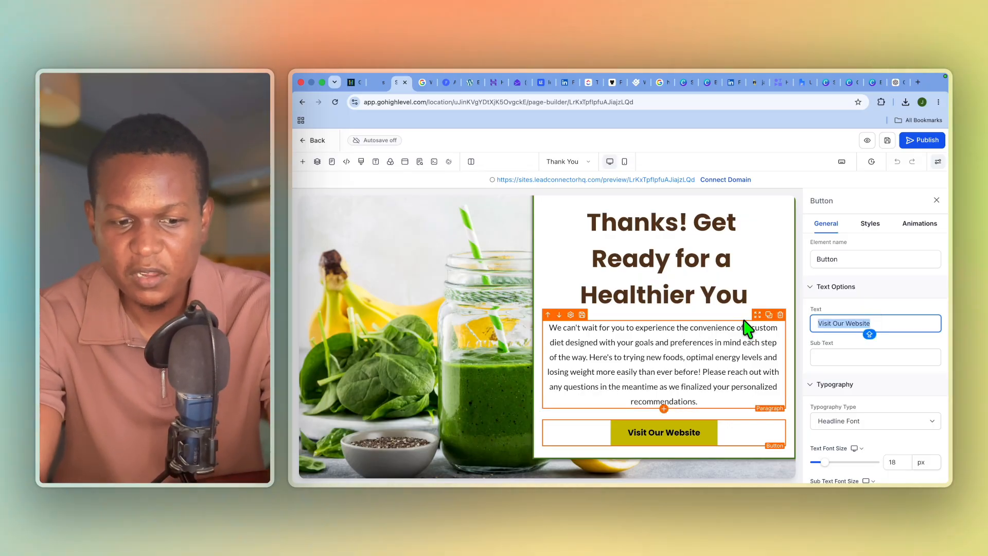
text(CLICK H)
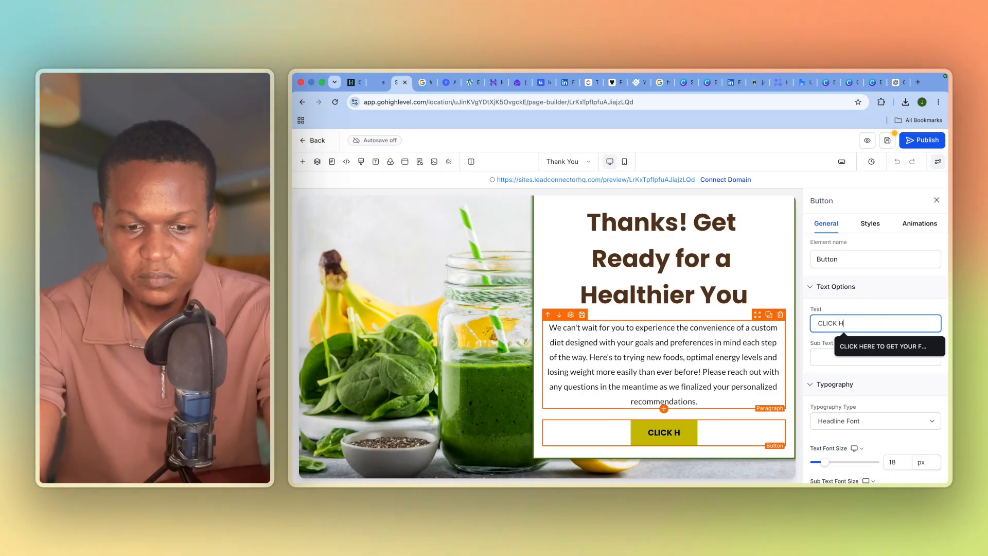
text(ERE TO DO)
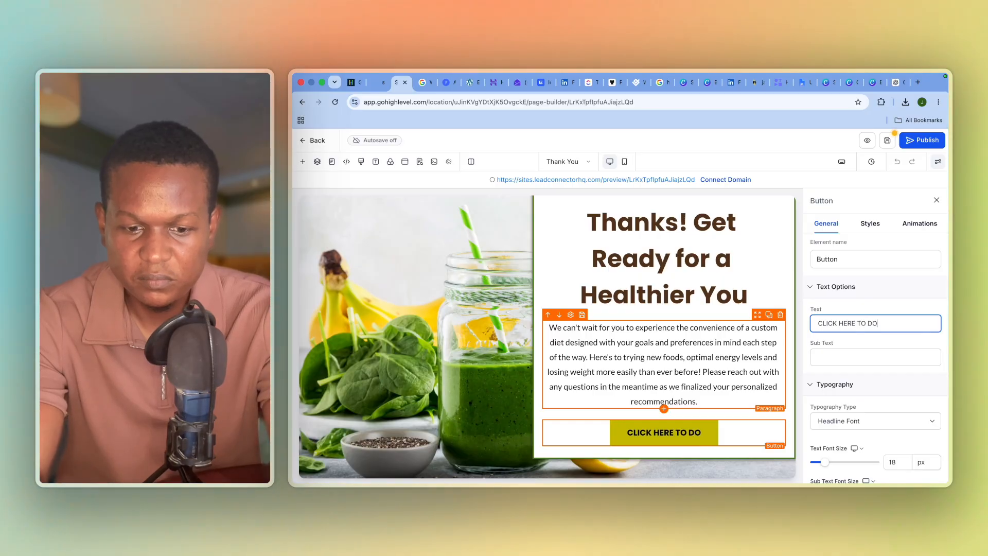
text(WNLOAD)
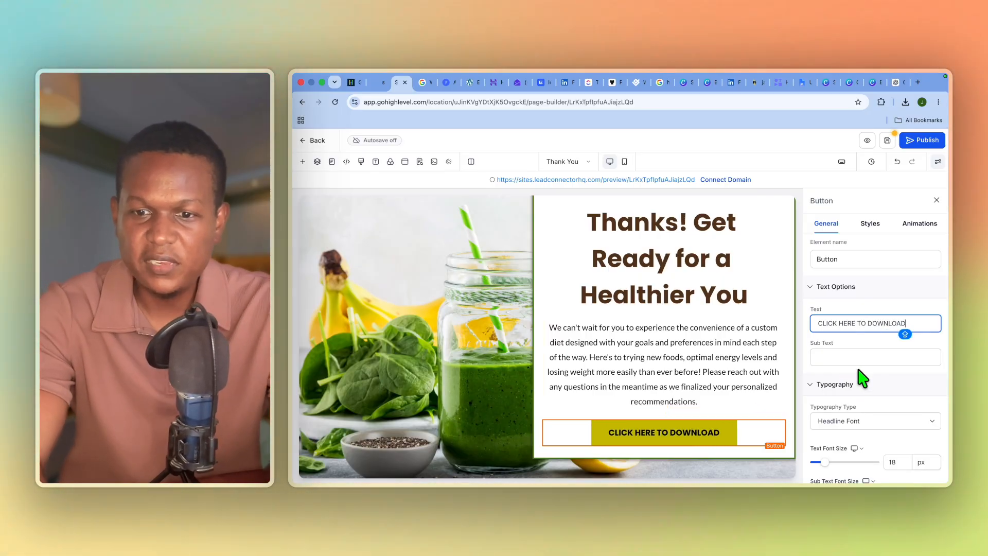
Step: Link the button to Download File using the "Beige & Black Minimalist" PDF from media storage, and save the page
scroll(861, 382, down, 4)
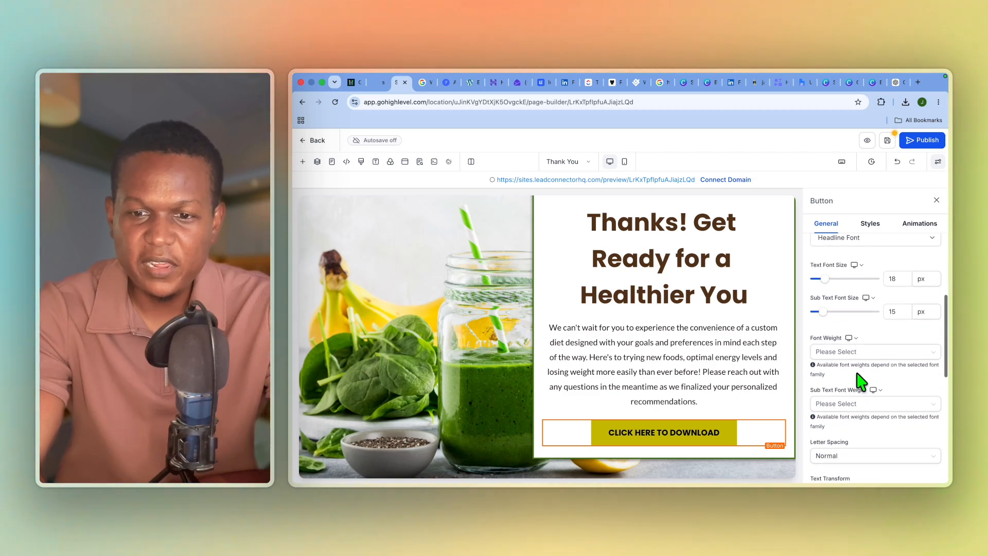
scroll(860, 381, down, 5)
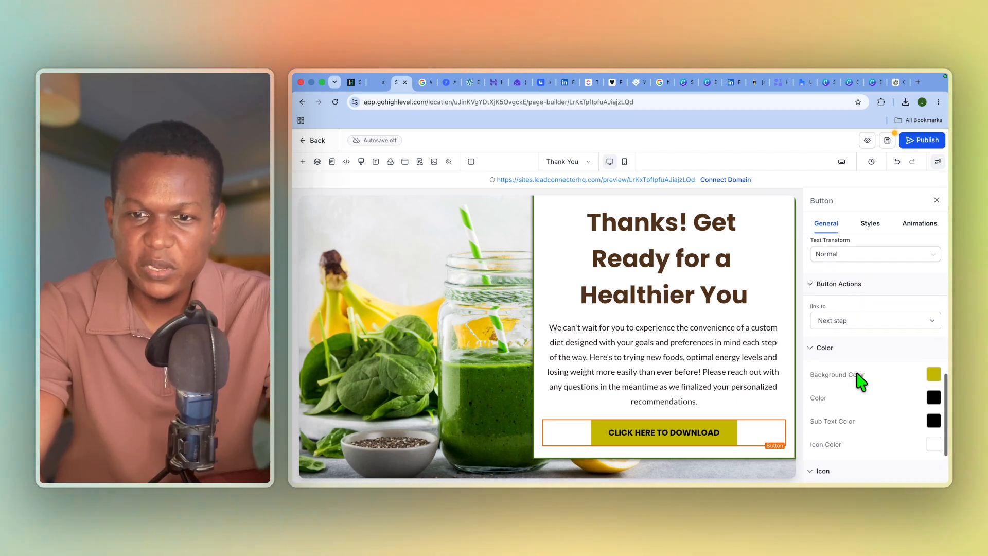
click(877, 355)
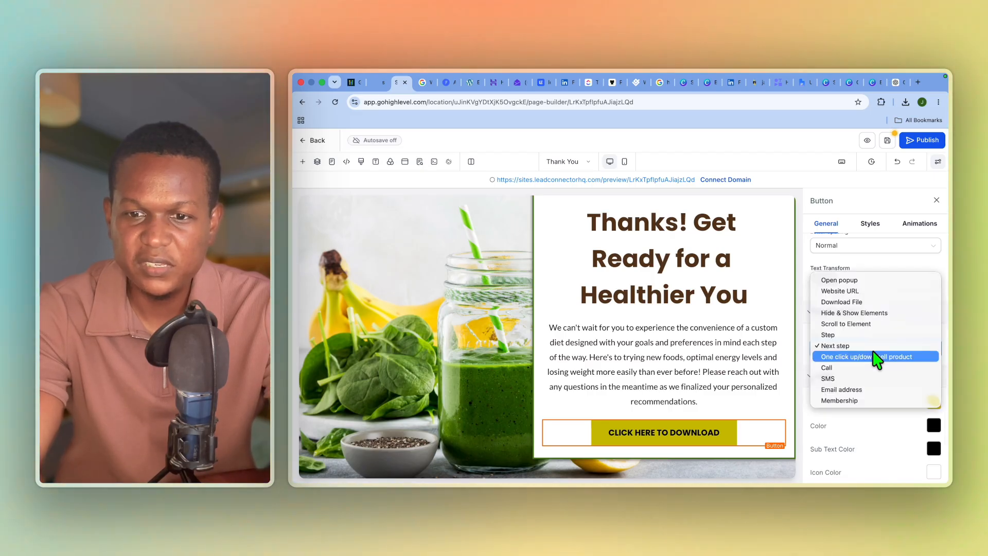
click(867, 304)
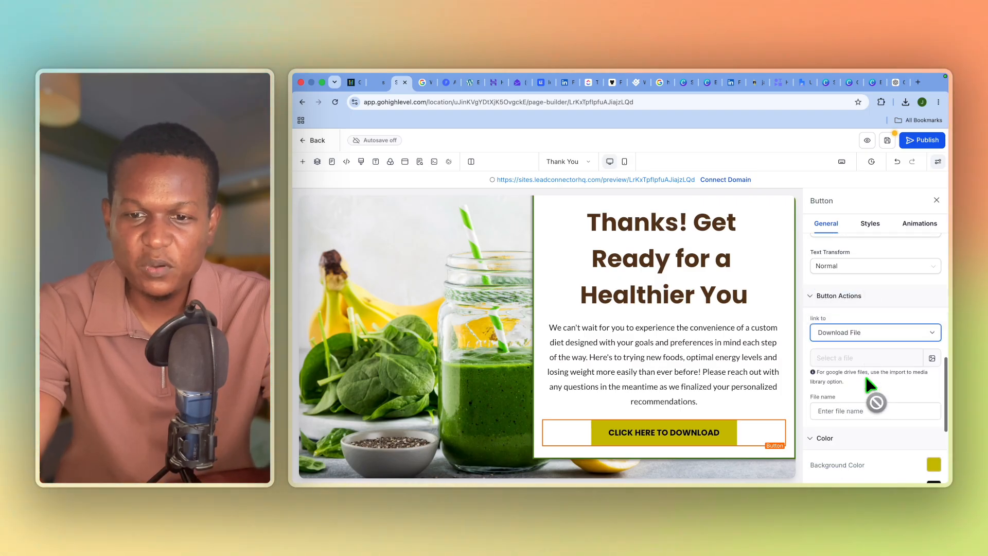
click(932, 359)
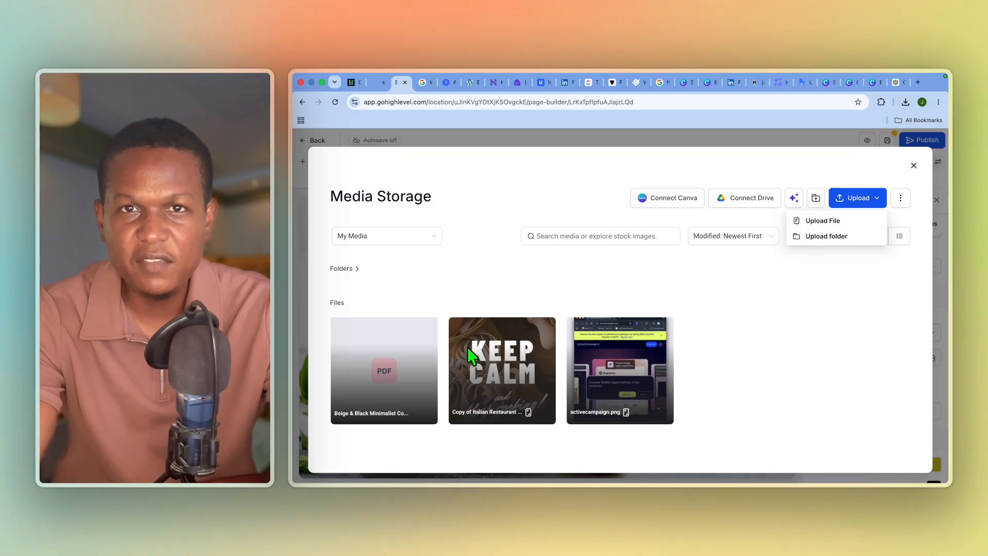
click(382, 396)
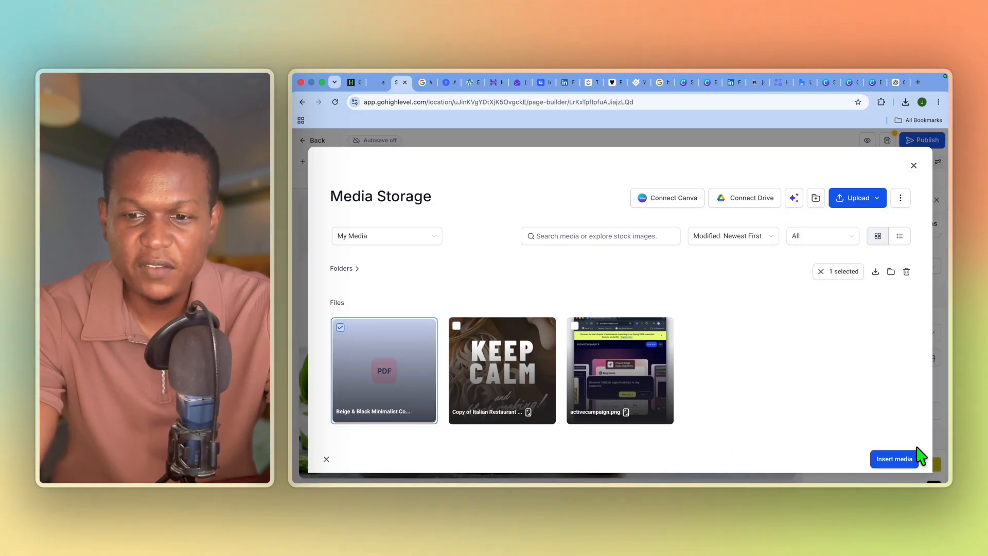
click(894, 459)
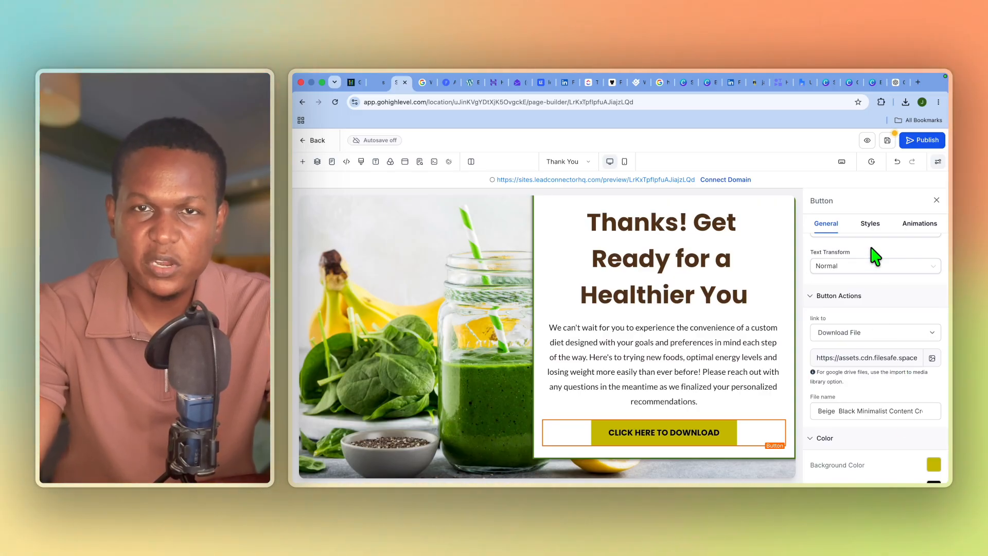
click(888, 141)
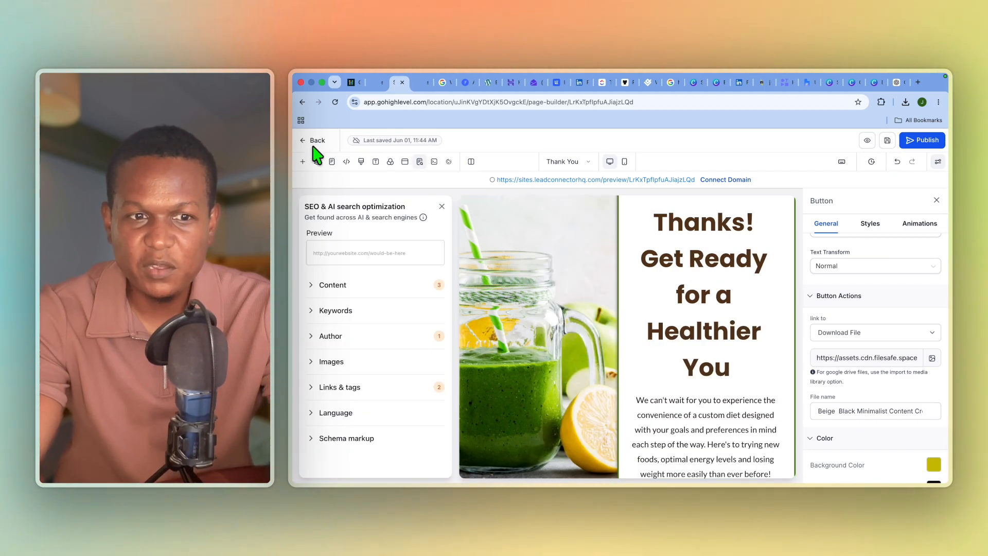
Step: Return to the funnel steps, preview the Lead Magnet page and trigger its exit-intent popup
click(313, 141)
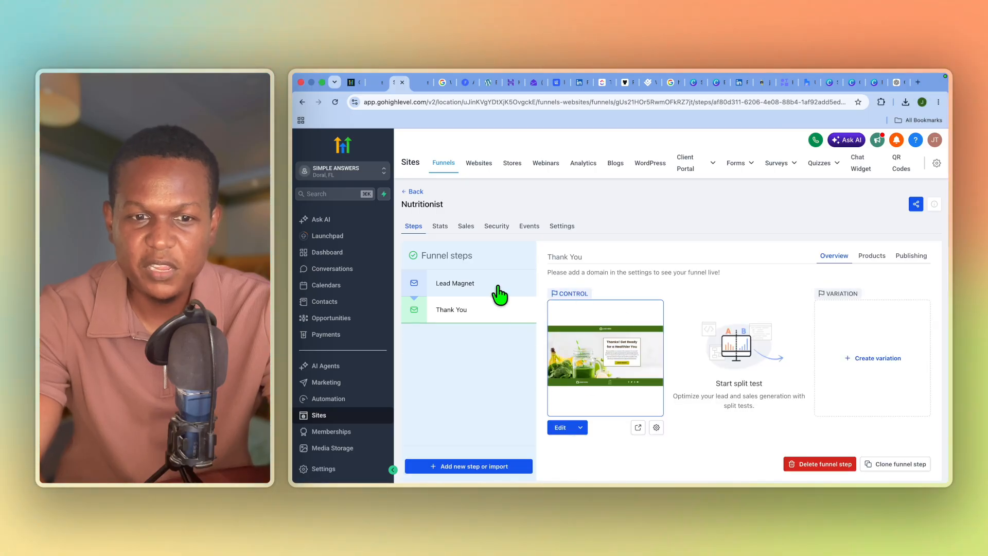
click(463, 285)
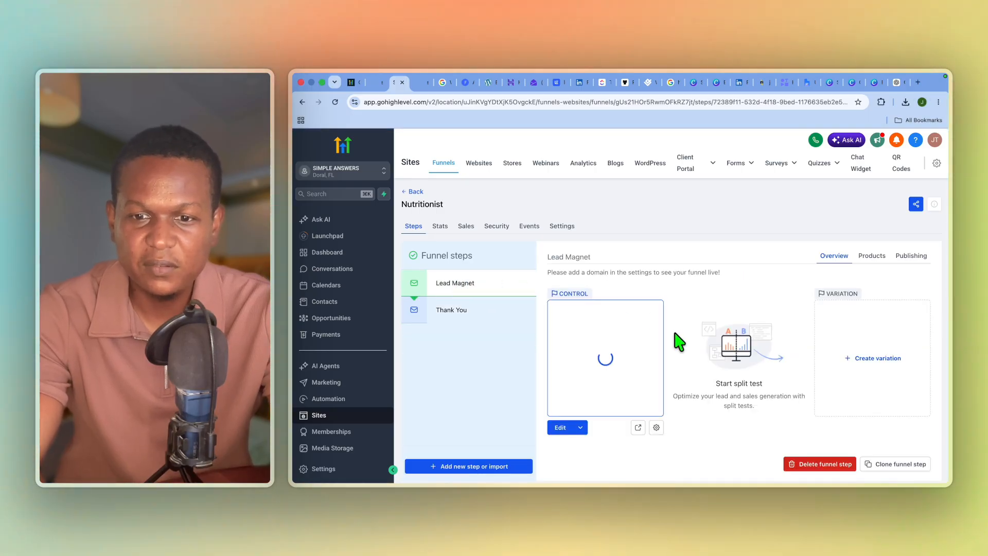
click(638, 428)
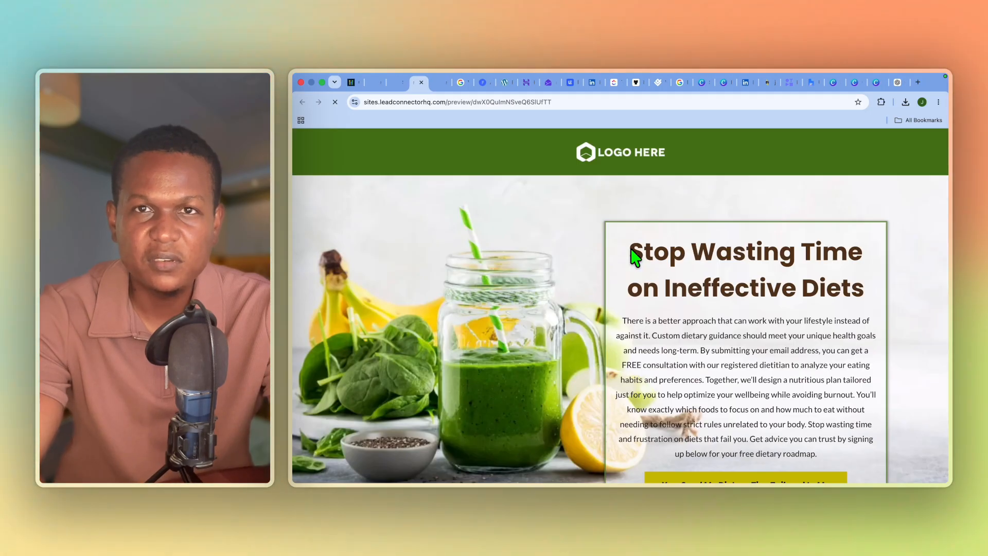
scroll(629, 327, down, 5)
scroll(631, 323, up, 4)
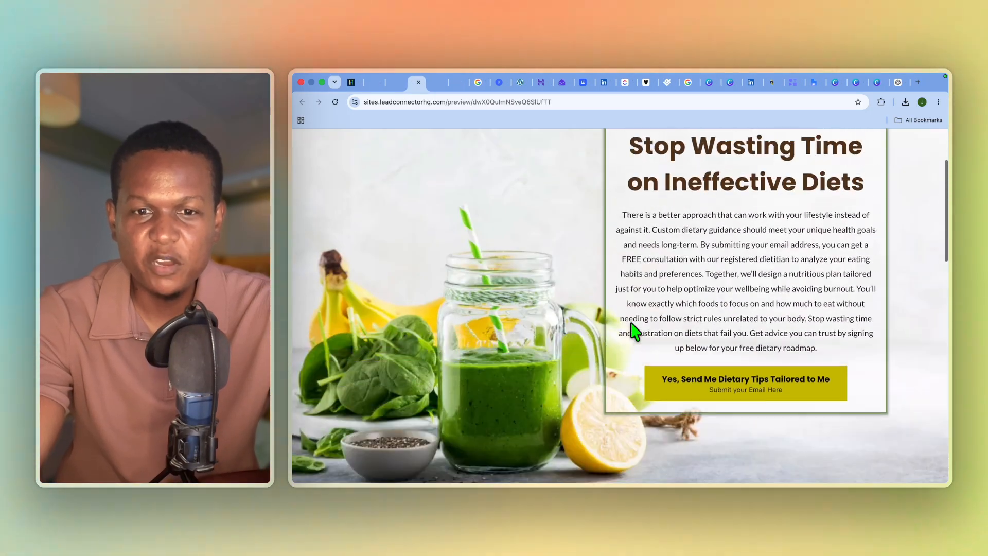
scroll(631, 322, up, 1)
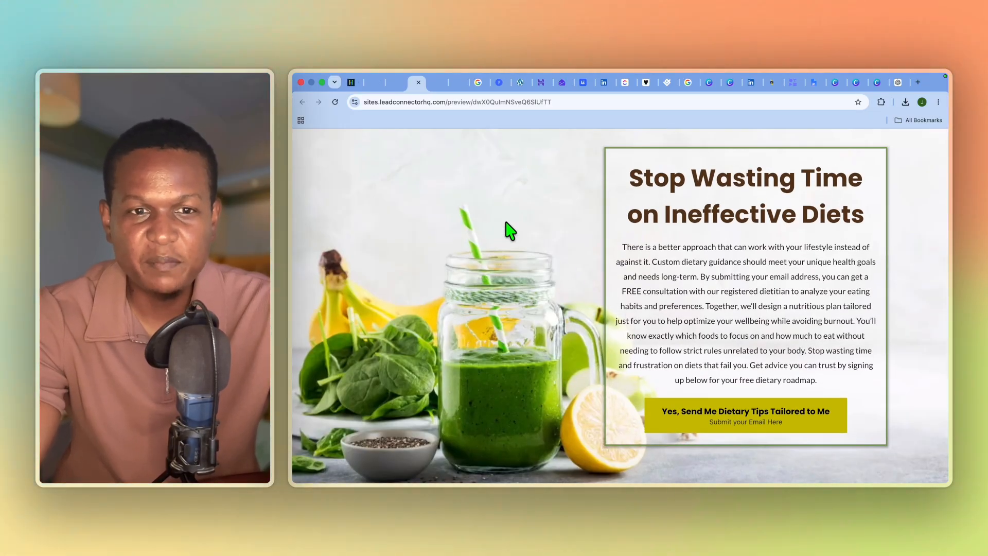
mouse_move(419, 99)
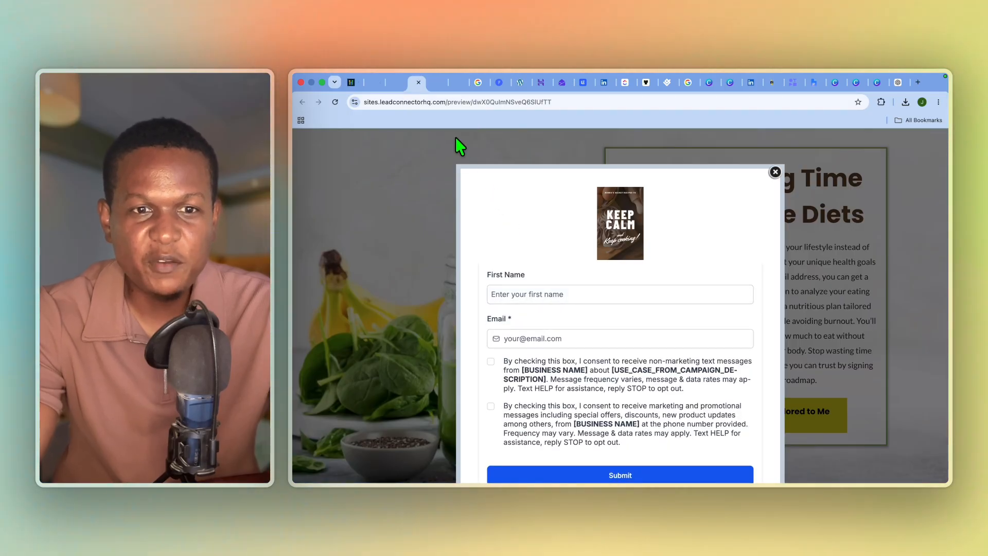
Step: Check the other open page previews and read the Google comparison of exit-intent and time-delayed popups
click(439, 84)
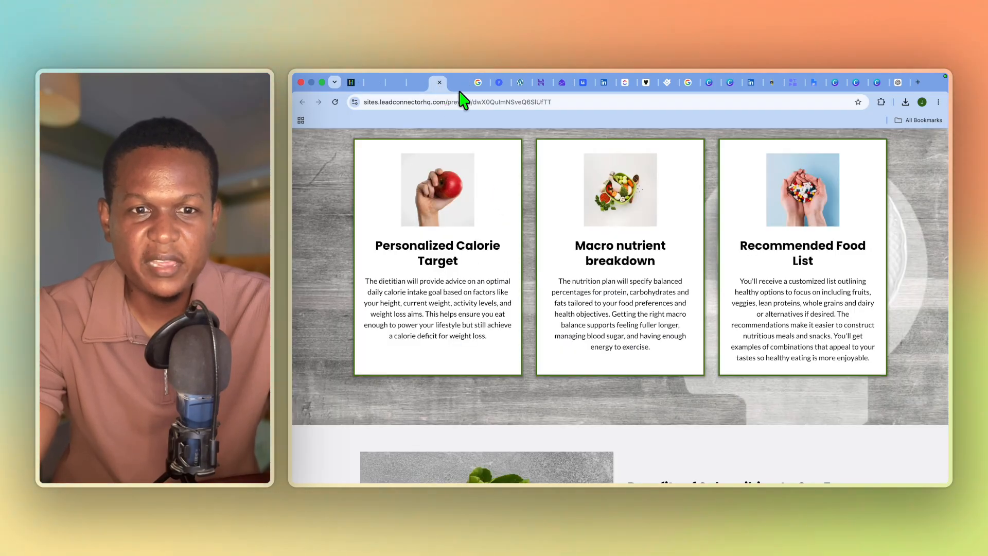
click(459, 84)
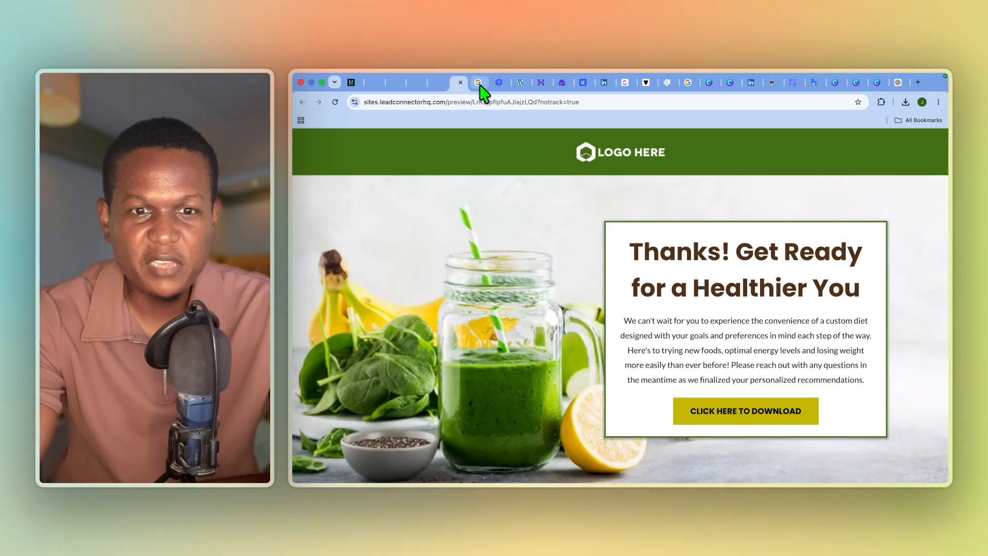
click(481, 85)
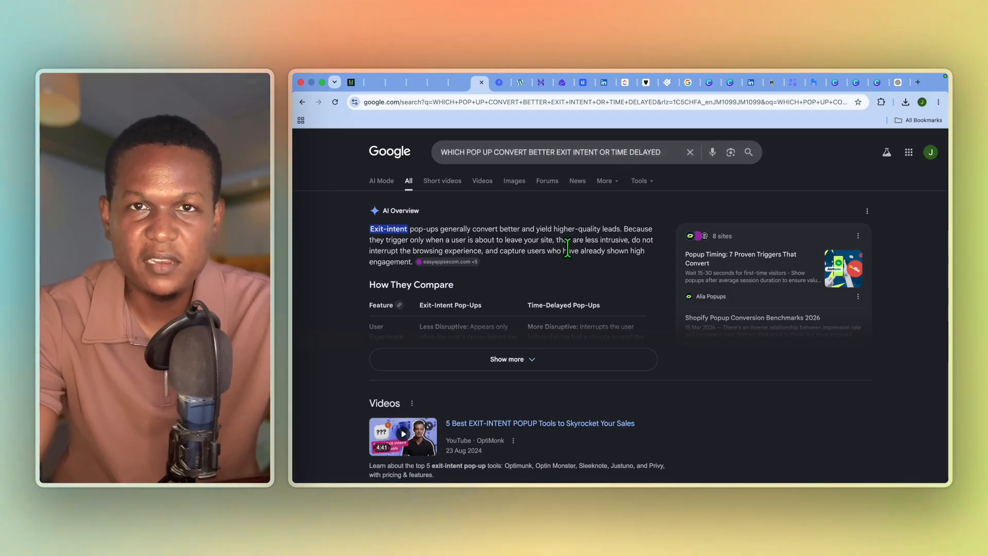
scroll(568, 247, down, 2)
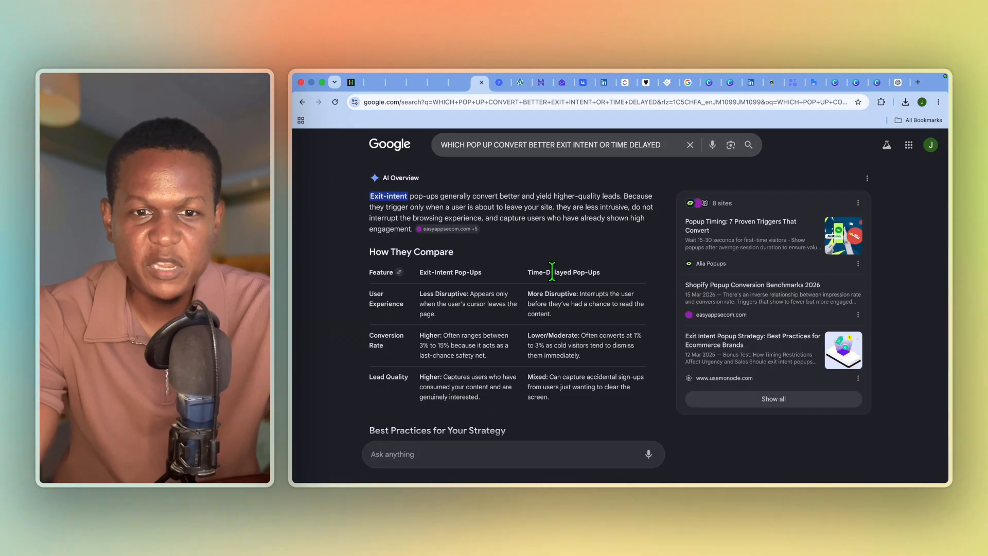
scroll(537, 309, down, 1)
scroll(553, 271, down, 2)
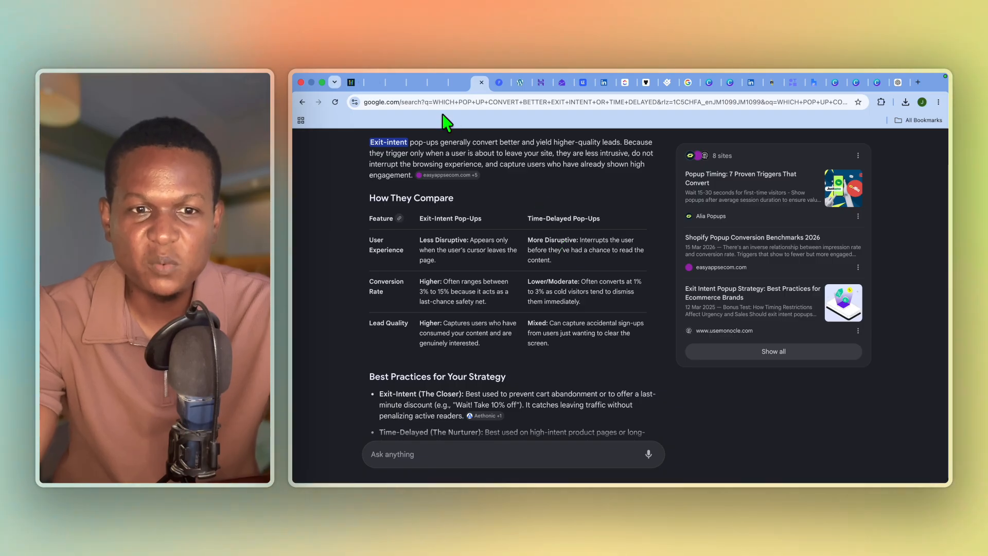
Step: Go back to the Lead Magnet previews, review the page and its address, and close the opt-in popup
click(437, 87)
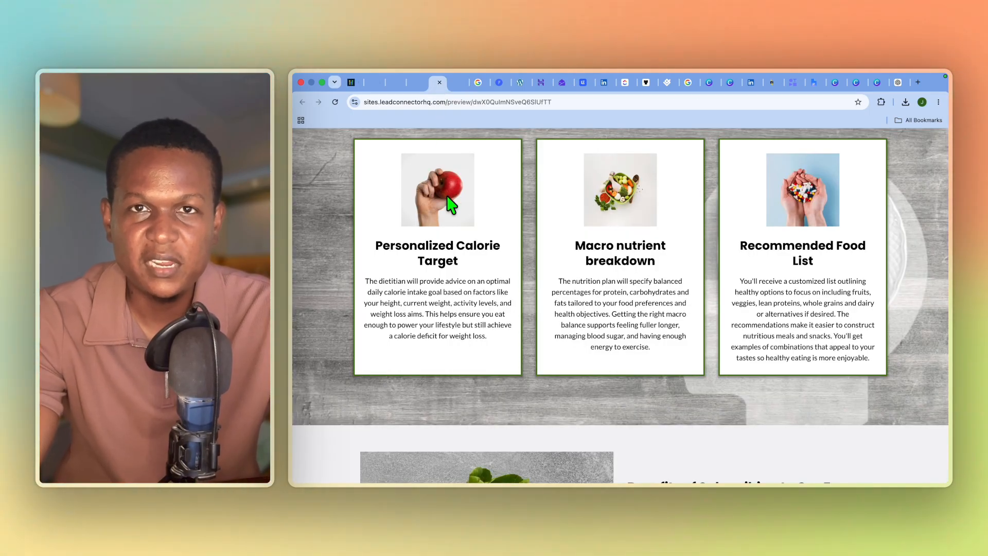
scroll(452, 206, up, 6)
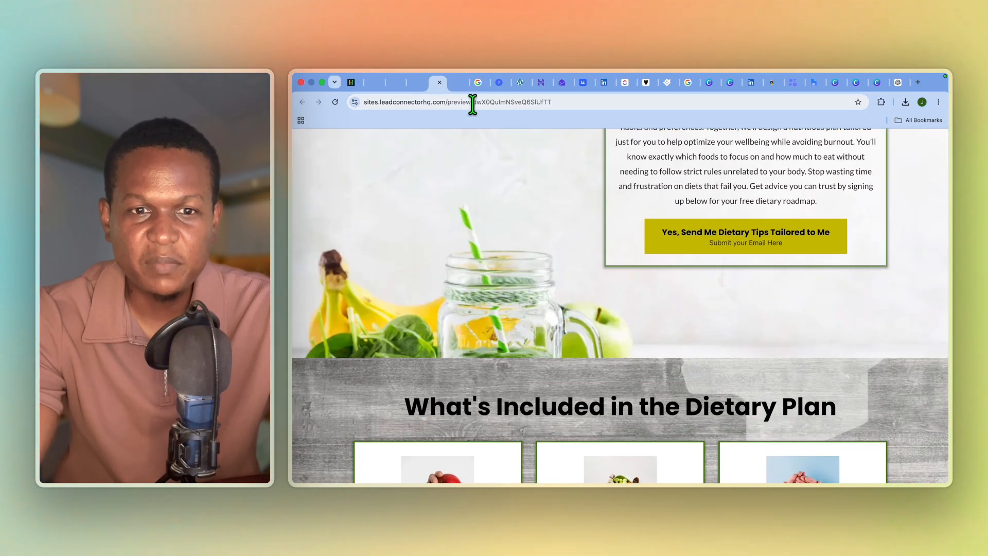
click(476, 102)
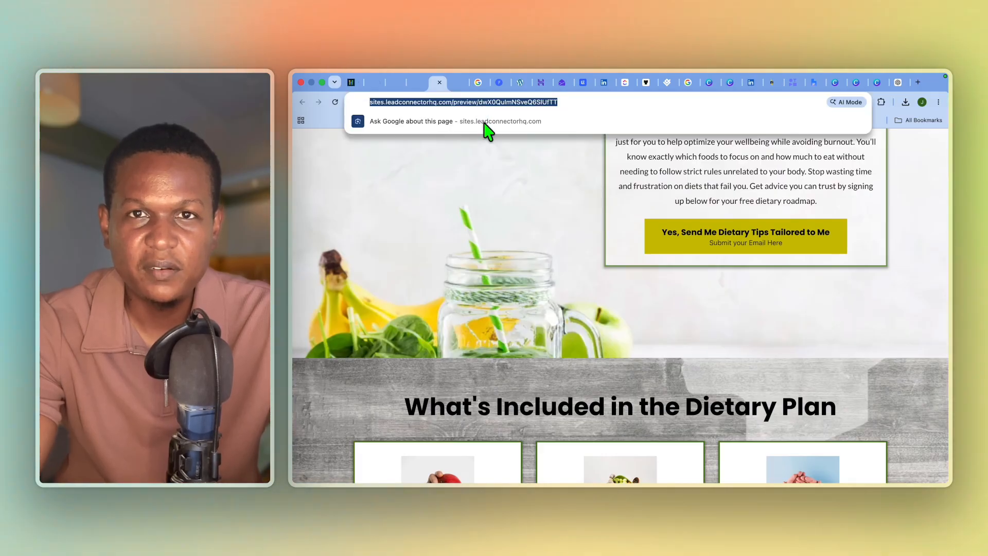
click(485, 201)
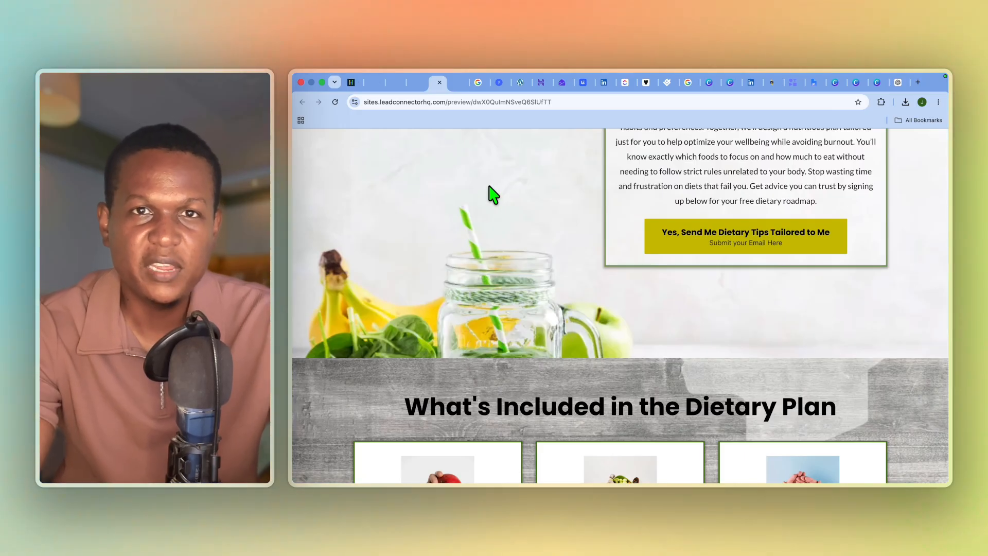
click(421, 85)
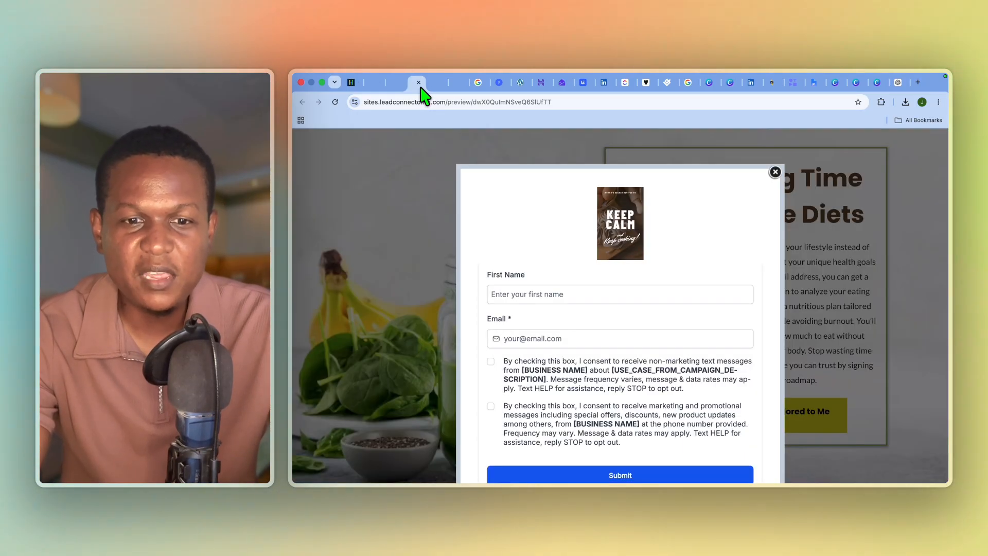
click(772, 174)
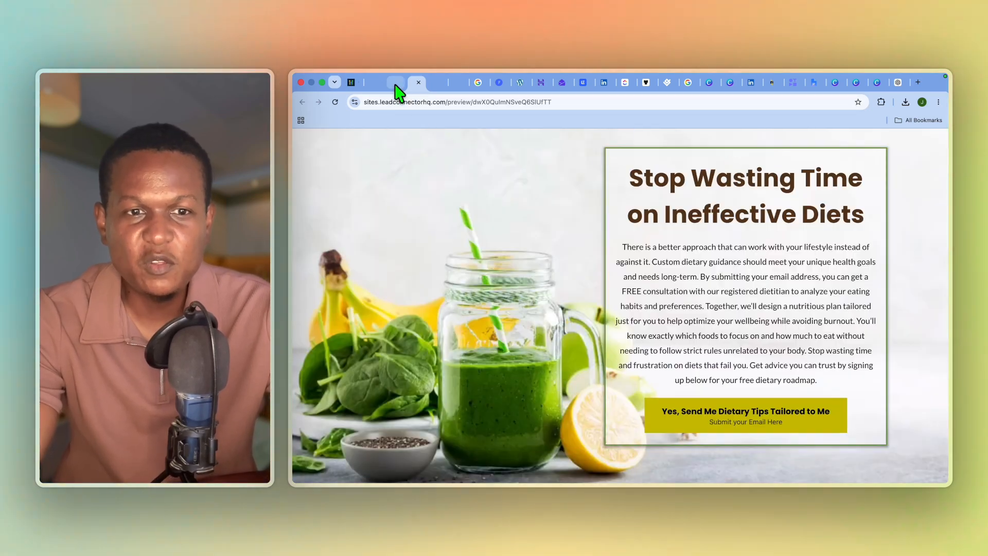
Step: Return to the HighLevel funnel and open the form builder's list of all forms
click(396, 83)
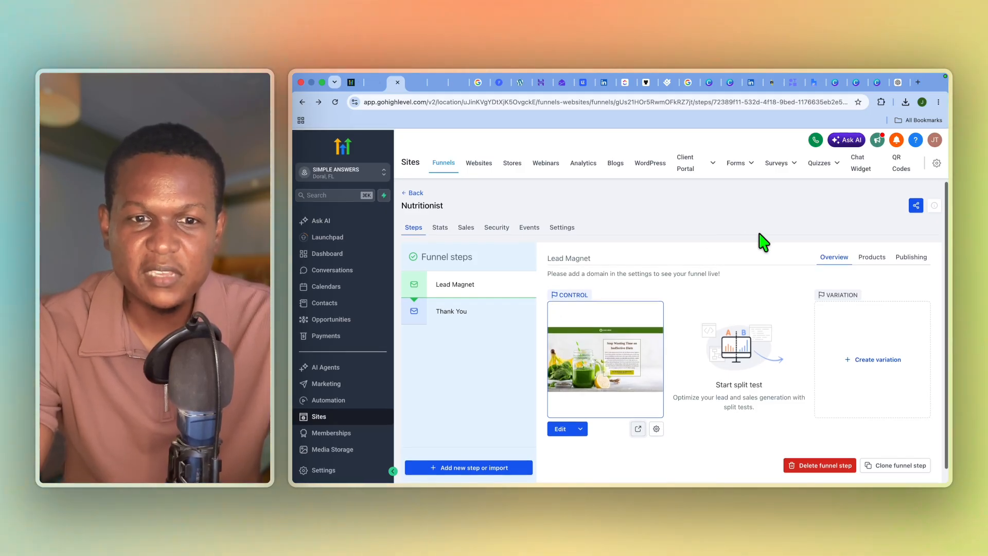
click(739, 171)
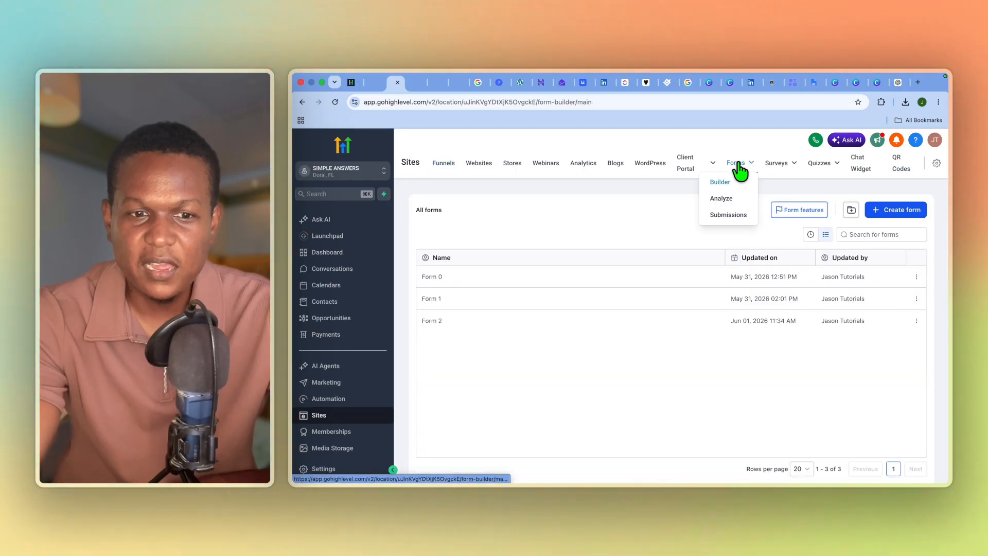
scroll(728, 315, down, 2)
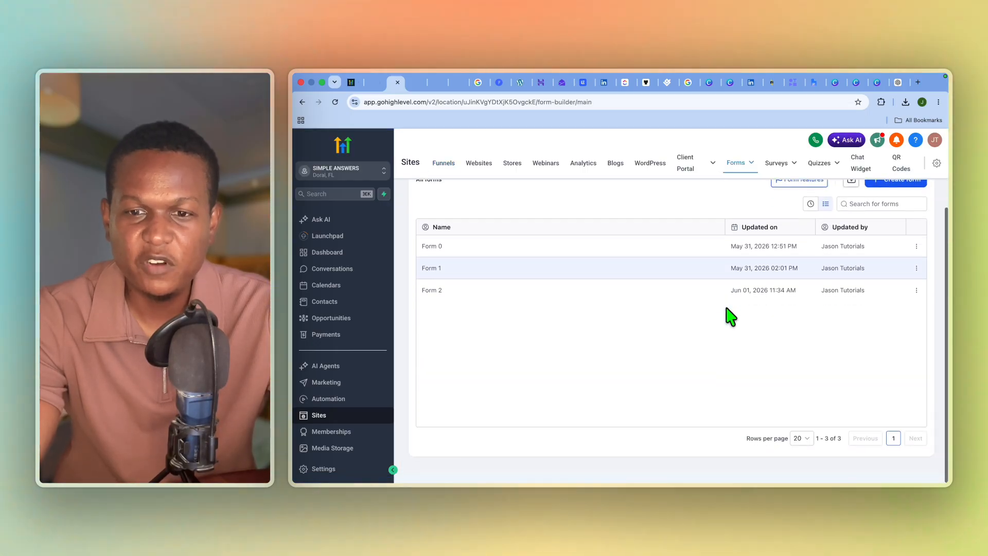
Step: Open Form 1, check its submissions, and leave for the forms list, discarding the unsaved work
click(695, 268)
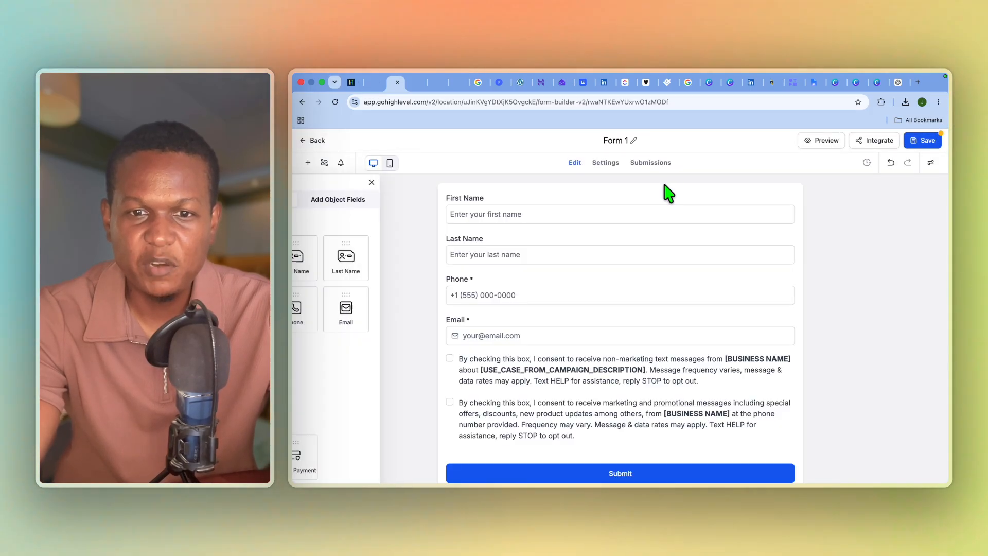
click(655, 165)
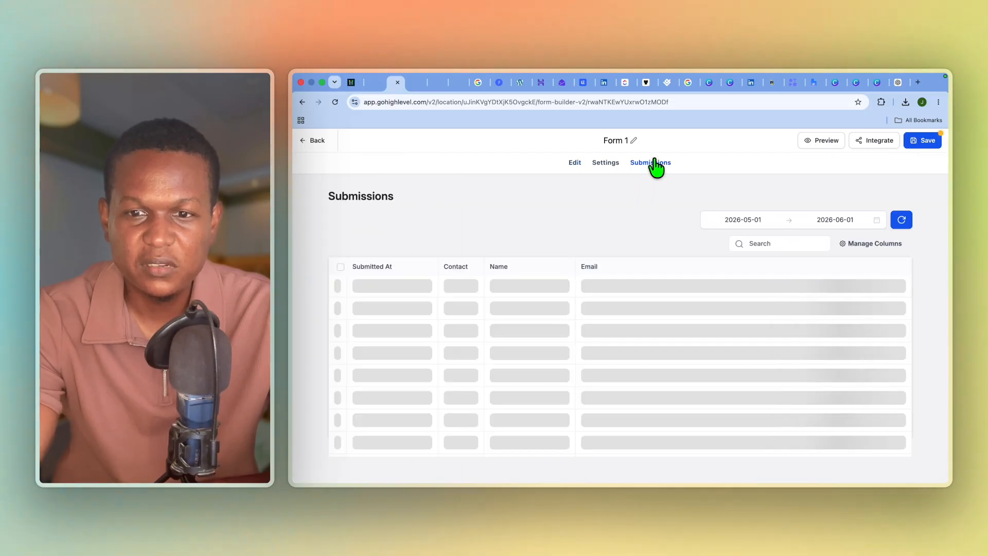
click(308, 146)
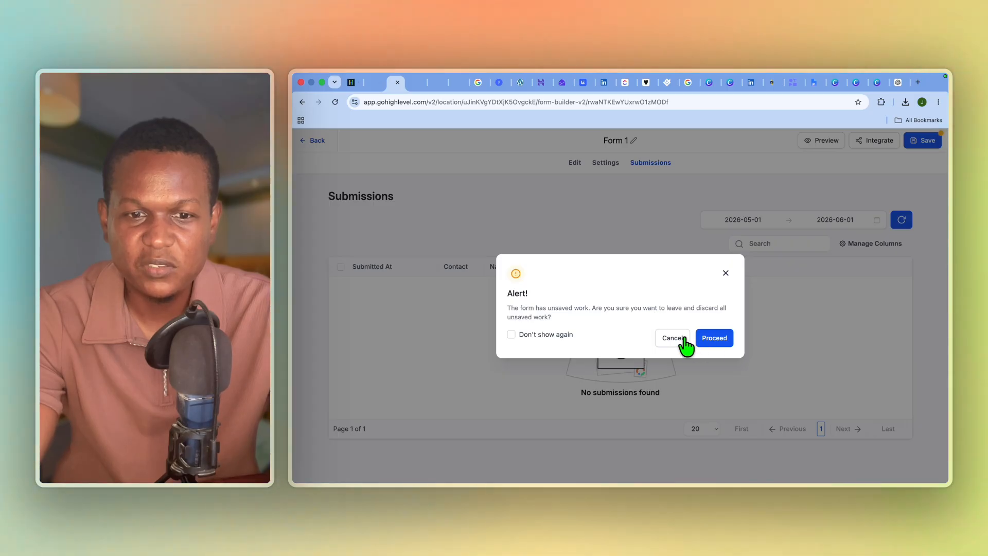
click(706, 341)
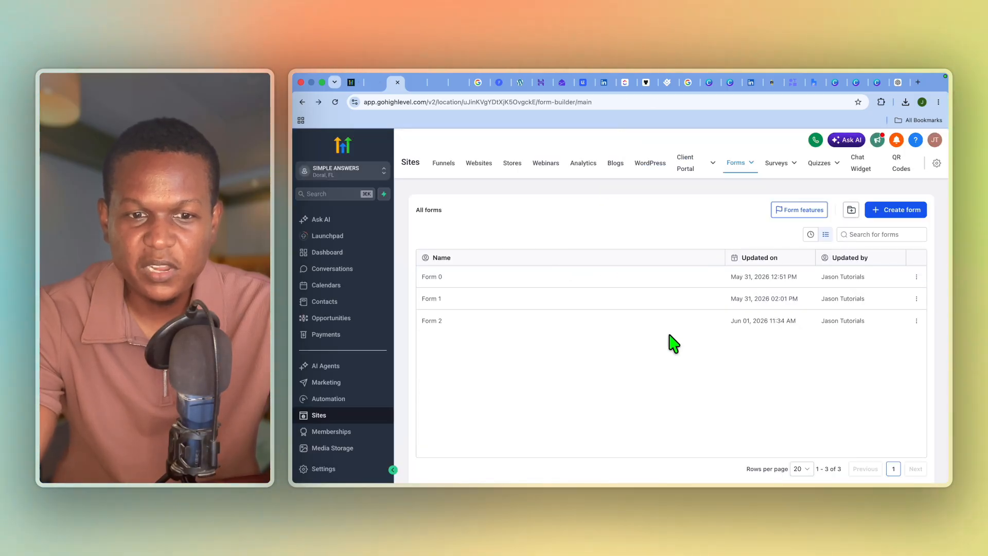
Step: Open Form 0, review its list of submissions, and go back to the forms list
click(665, 281)
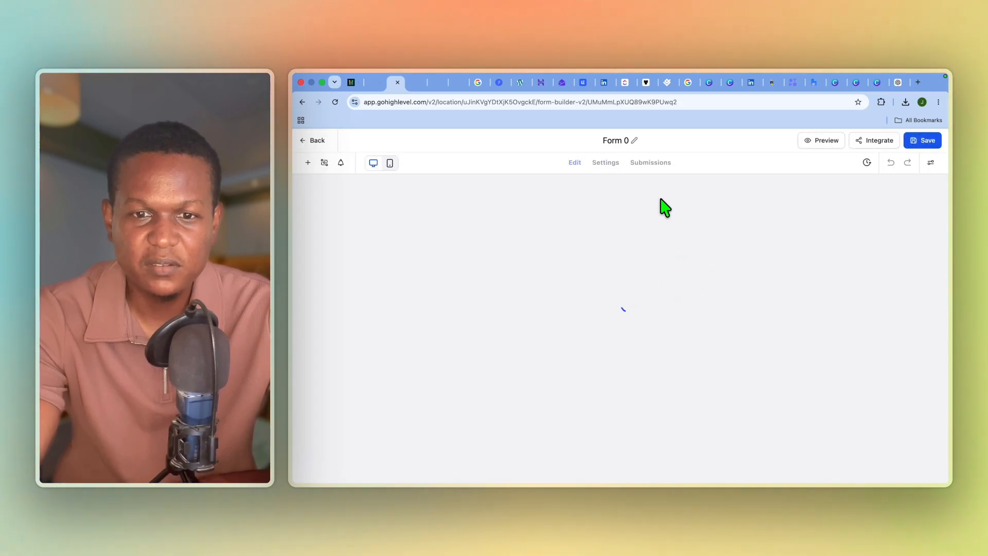
click(652, 164)
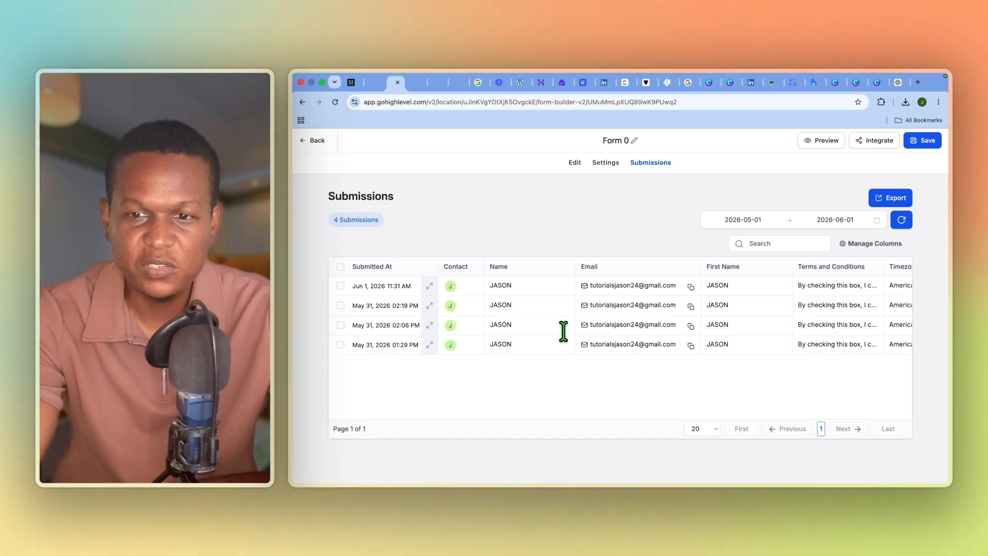
click(315, 140)
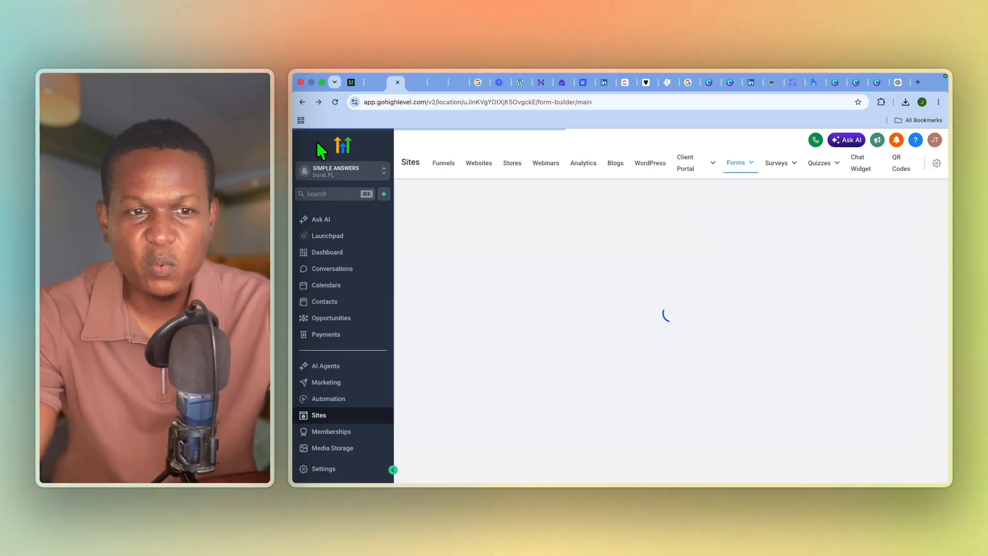
Step: Open the sites analytics and examine the funnels' page views, opt-ins, conversion rate, average time, browsers and device traffic
click(584, 164)
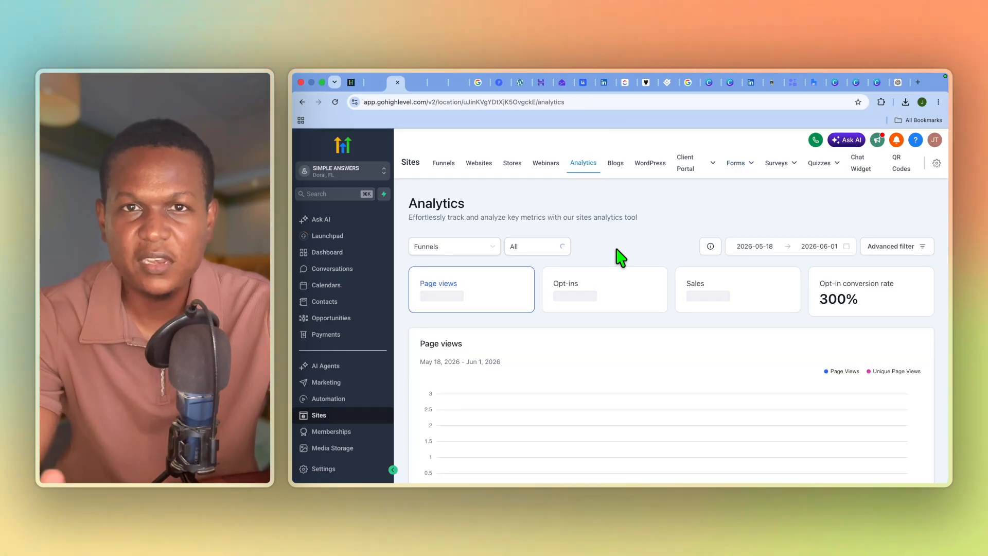
scroll(650, 312, down, 2)
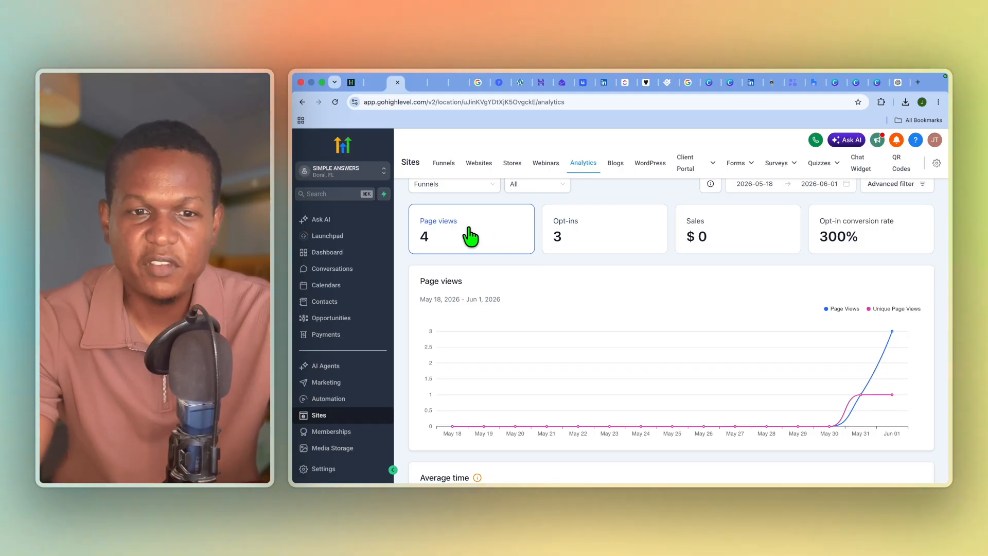
scroll(597, 237, down, 5)
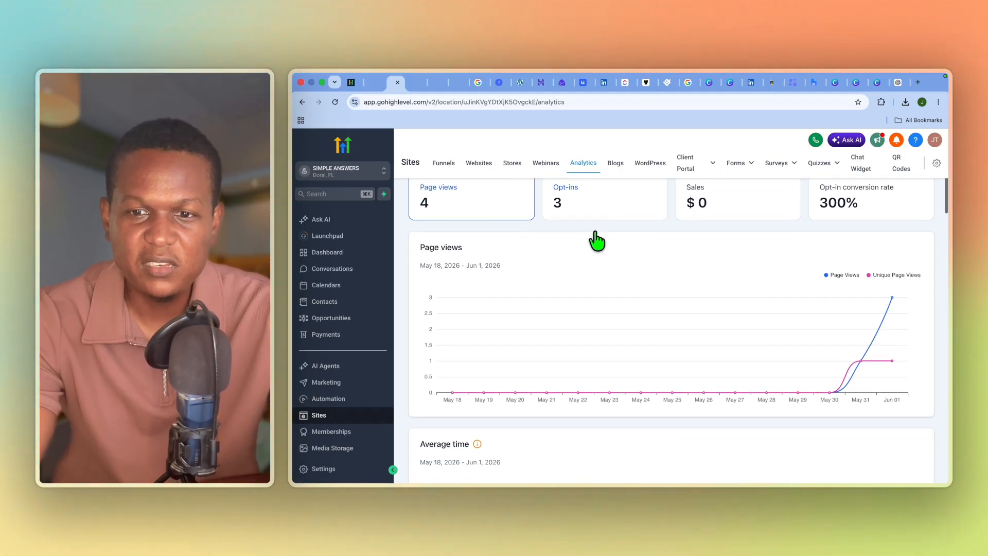
scroll(597, 238, down, 8)
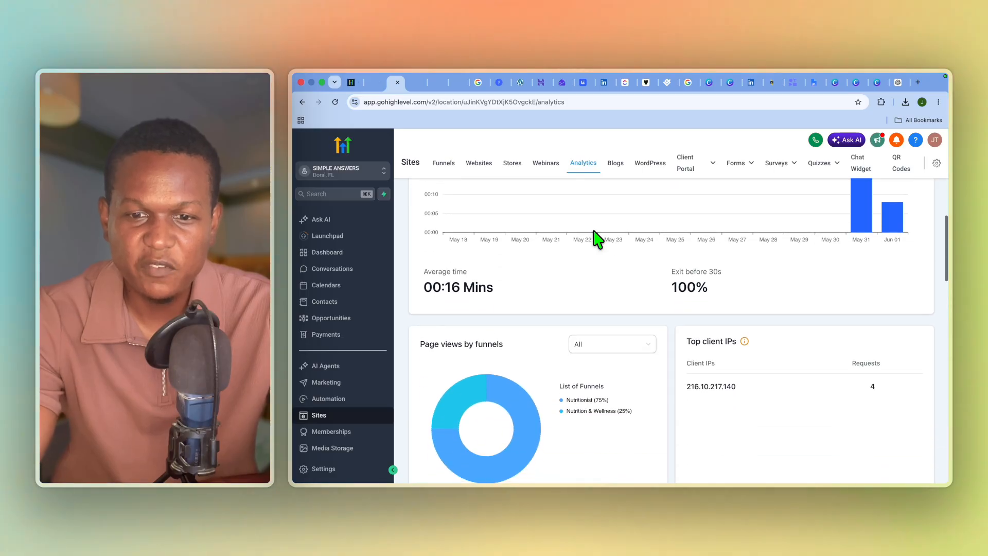
scroll(597, 238, down, 3)
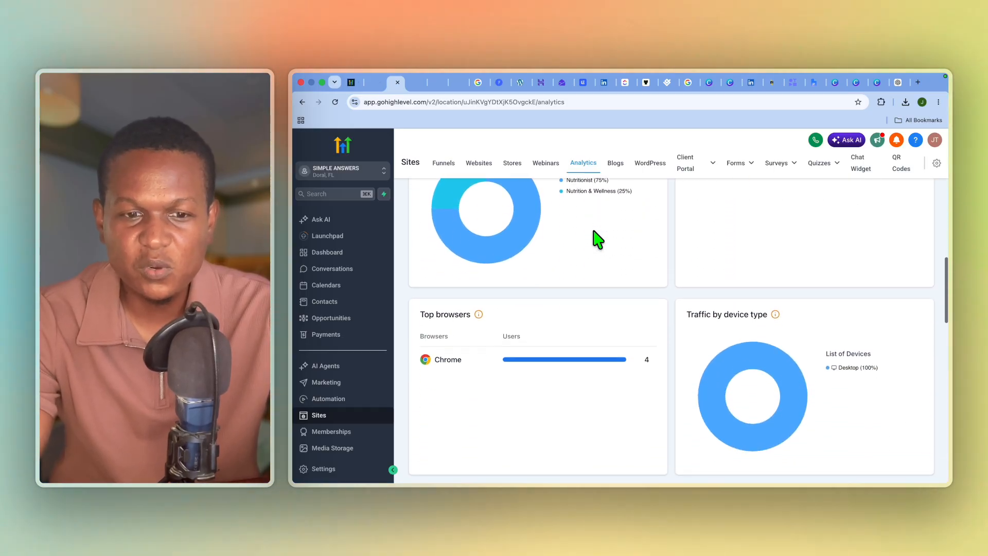
scroll(597, 238, up, 16)
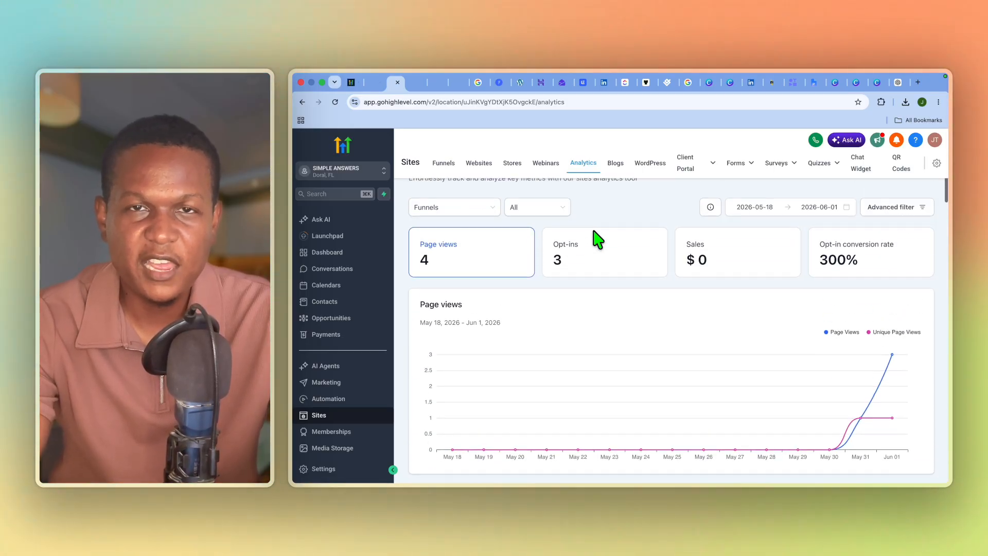